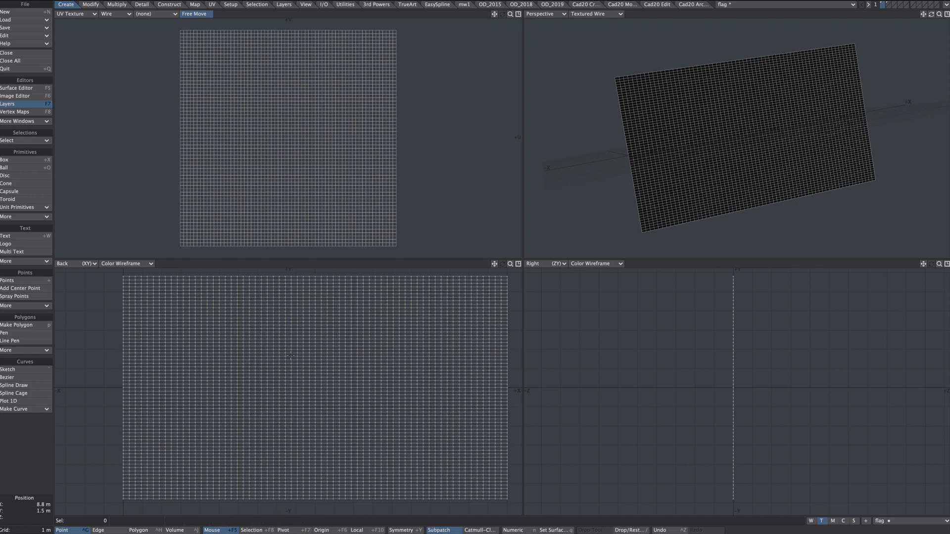
Step: Examine the flat flag mesh in the perspective view and its layout in the UV Texture view
key(0)
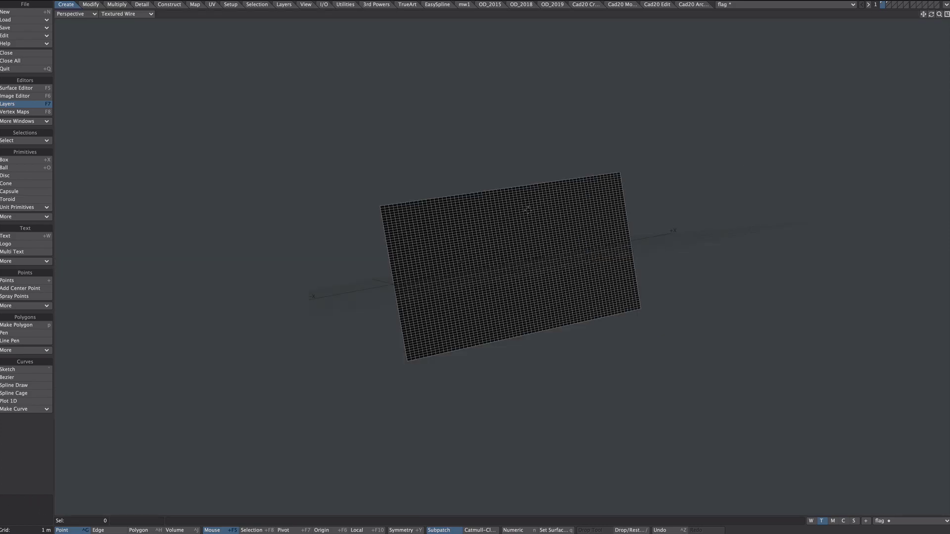
scroll(547, 238, up, 5)
alt+drag(550, 239, 494, 293)
key(0)
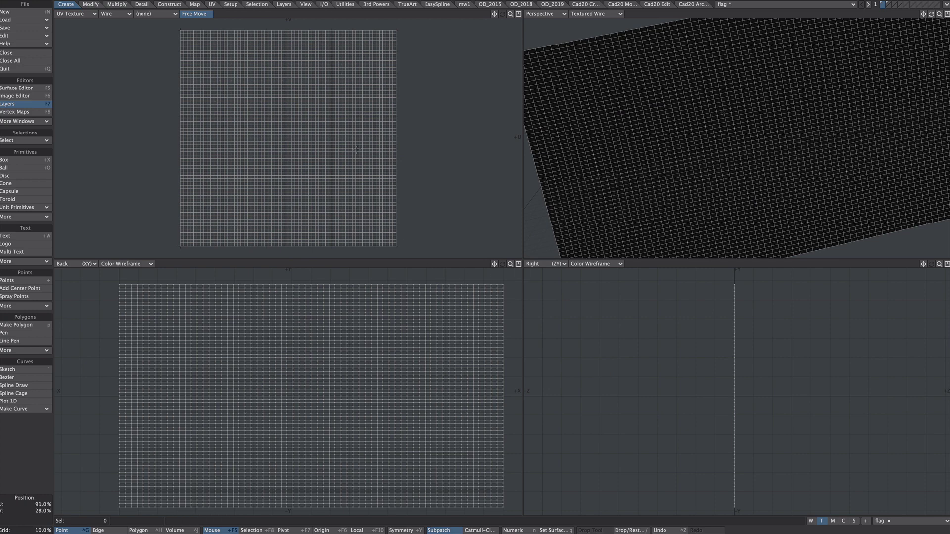
key(a)
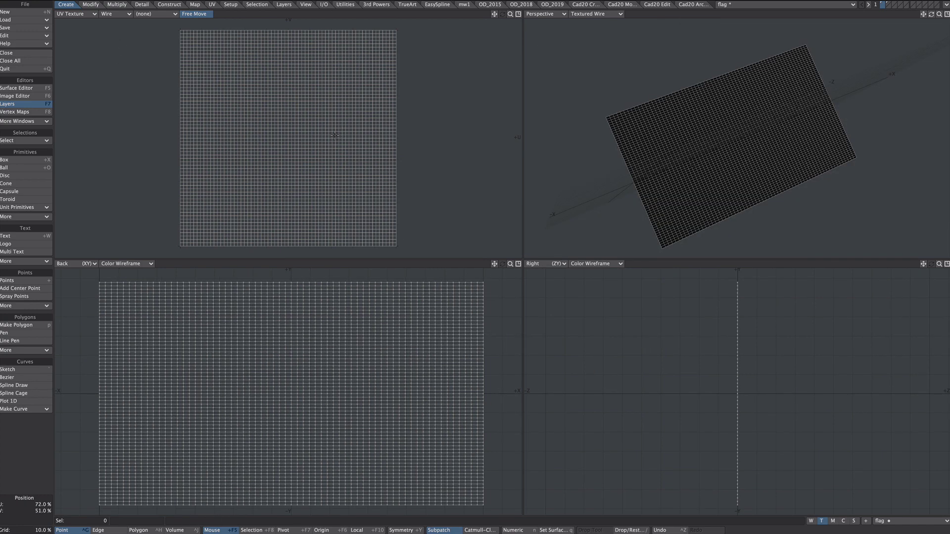
key(0)
scroll(611, 212, up, 4)
scroll(563, 265, down, 2)
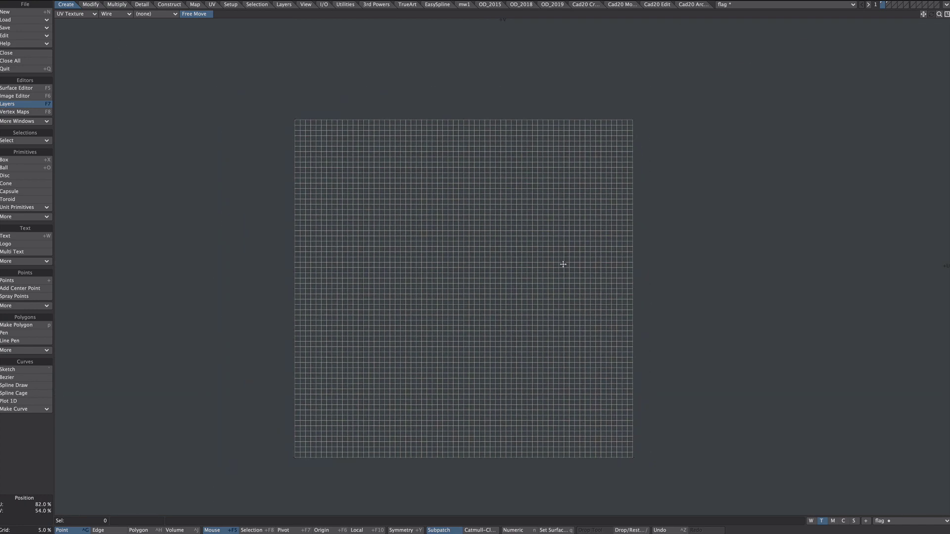
alt+shift+drag(563, 264, 522, 264)
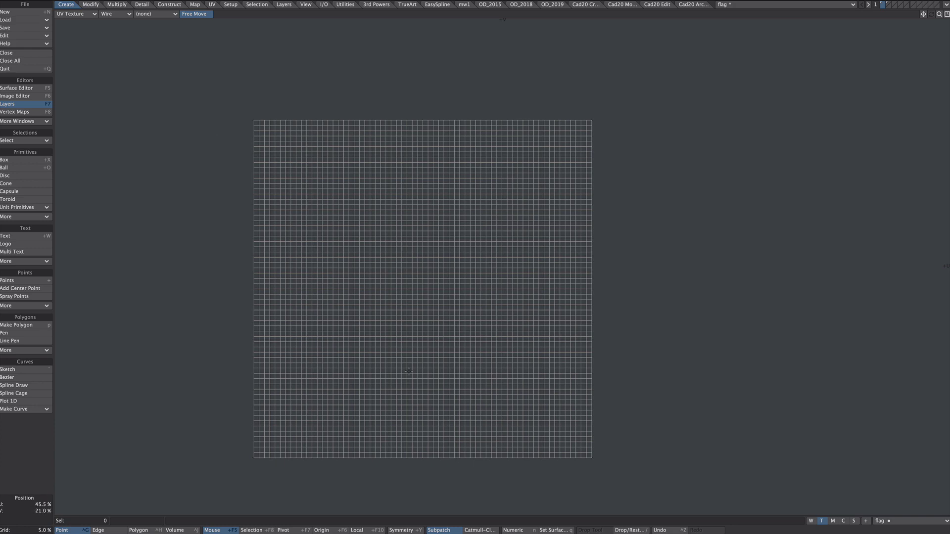
key(0)
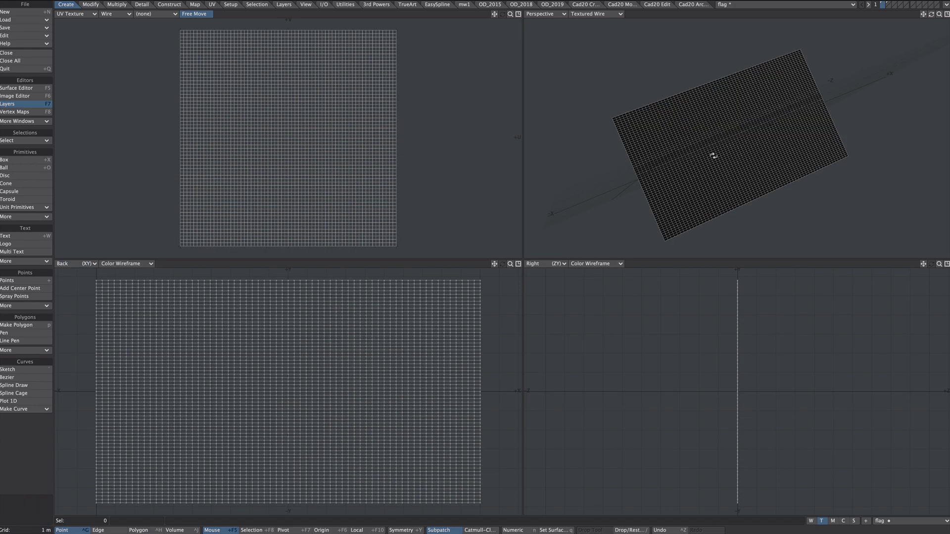
alt+drag(713, 156, 702, 129)
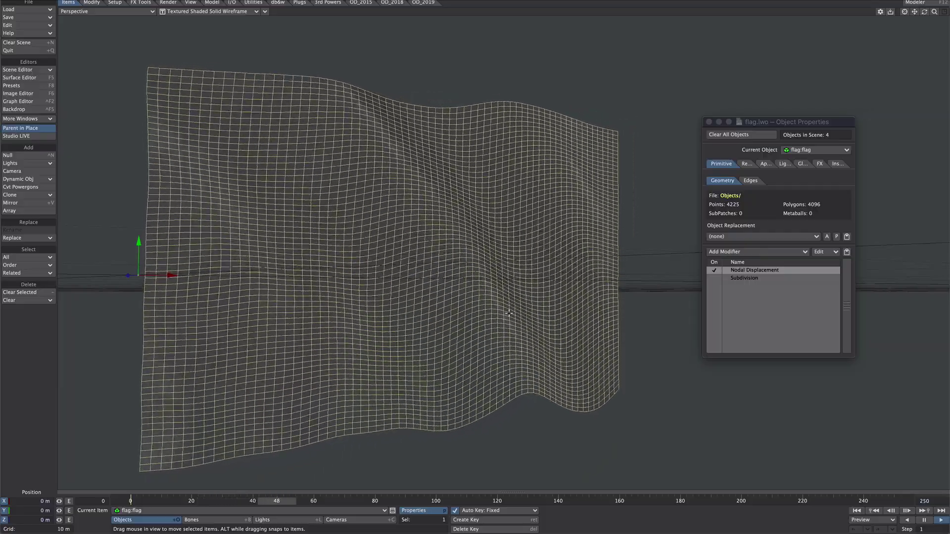
Step: Switch to Layout, view the rippling flag with its Nodal Displacement modifier, and close the object properties
alt+drag(509, 313, 390, 265)
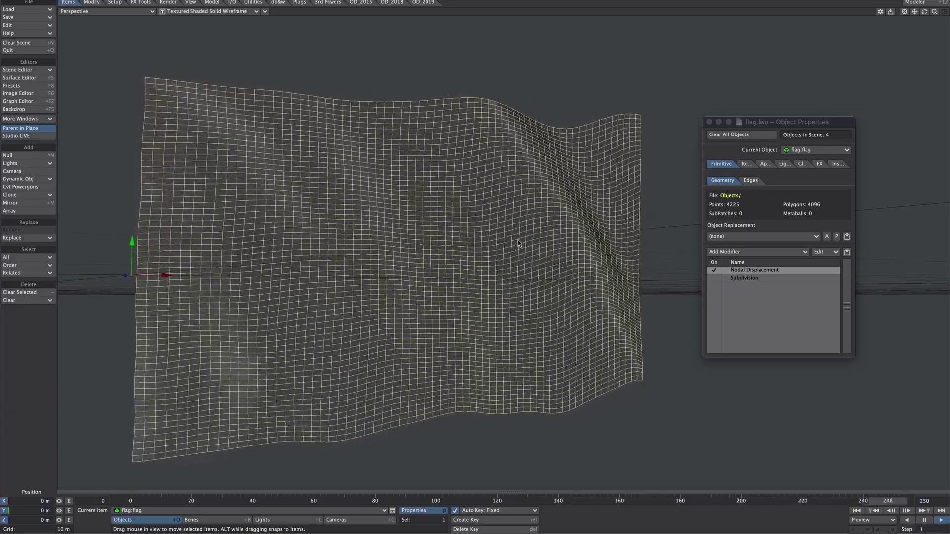
click(756, 311)
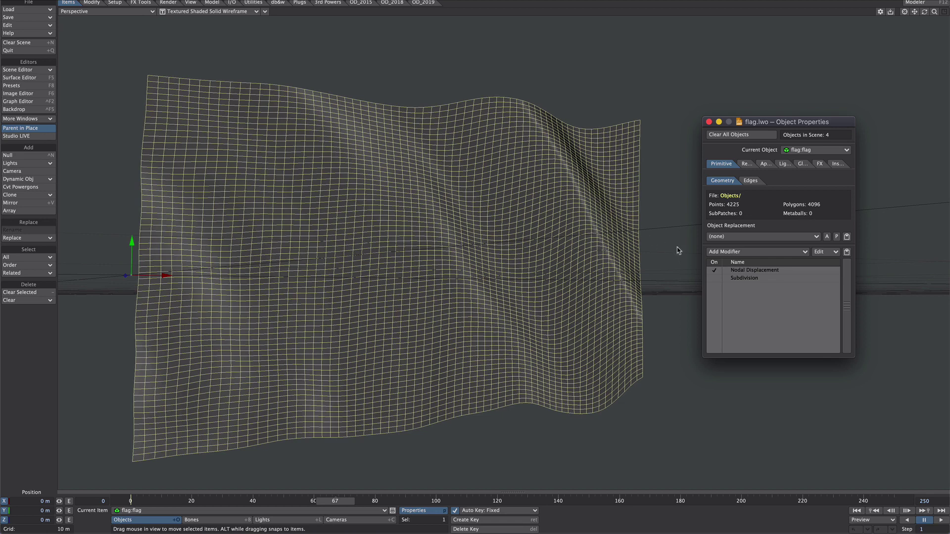
click(709, 122)
Step: Open the flag's surface settings and examine the UV mapping of its color texture layer and Image node
key(F5)
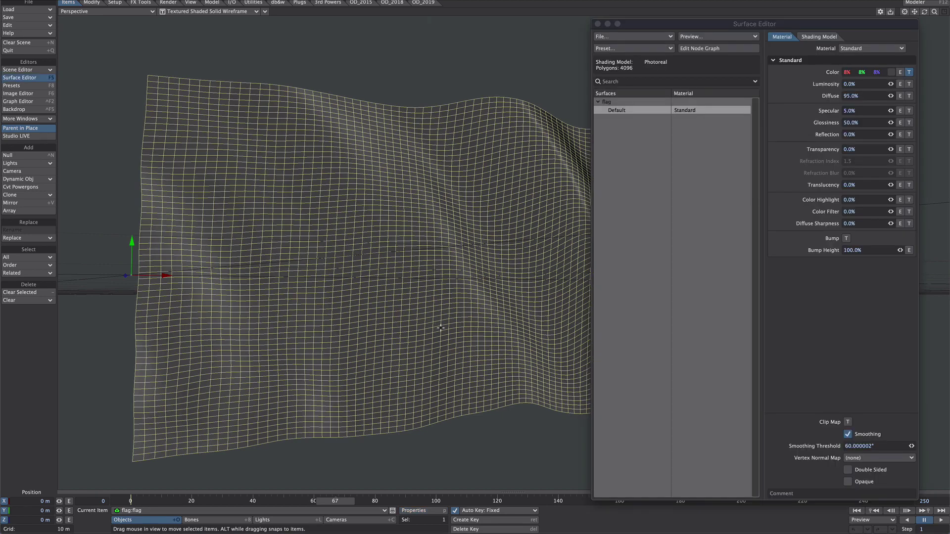
alt+drag(480, 213, 445, 208)
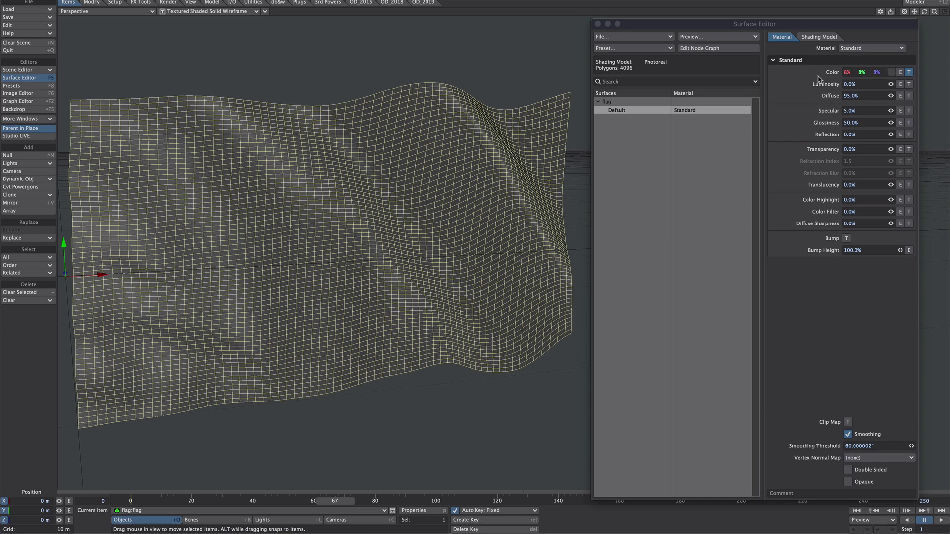
click(909, 72)
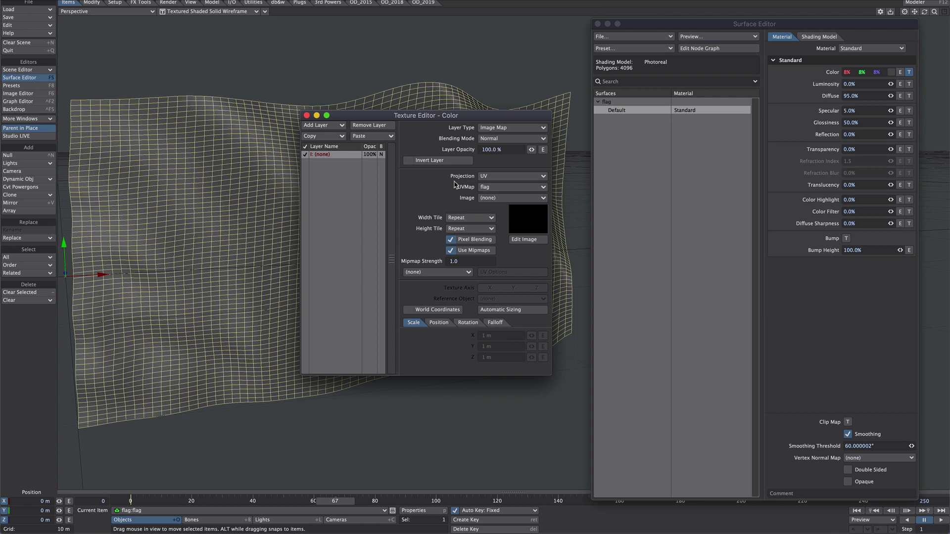
click(482, 187)
click(487, 190)
click(460, 197)
click(461, 201)
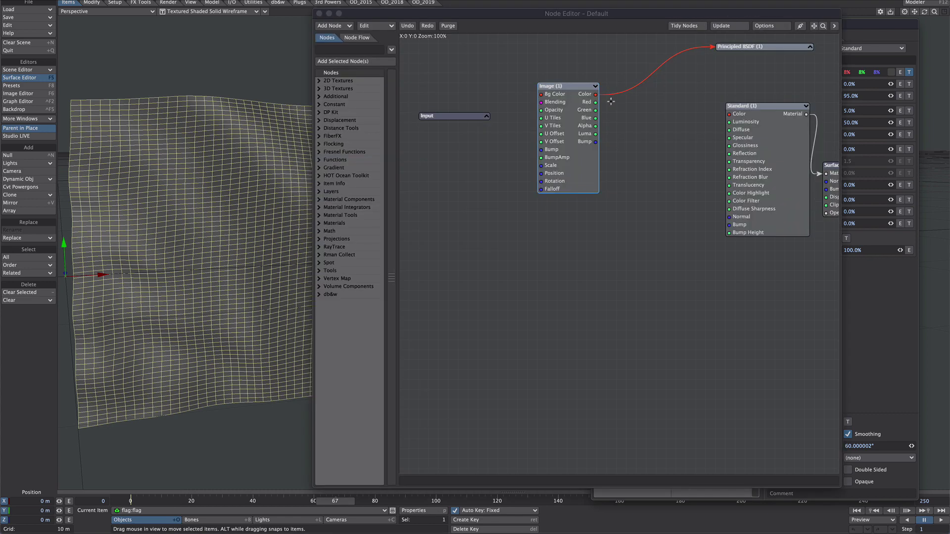
double_click(568, 127)
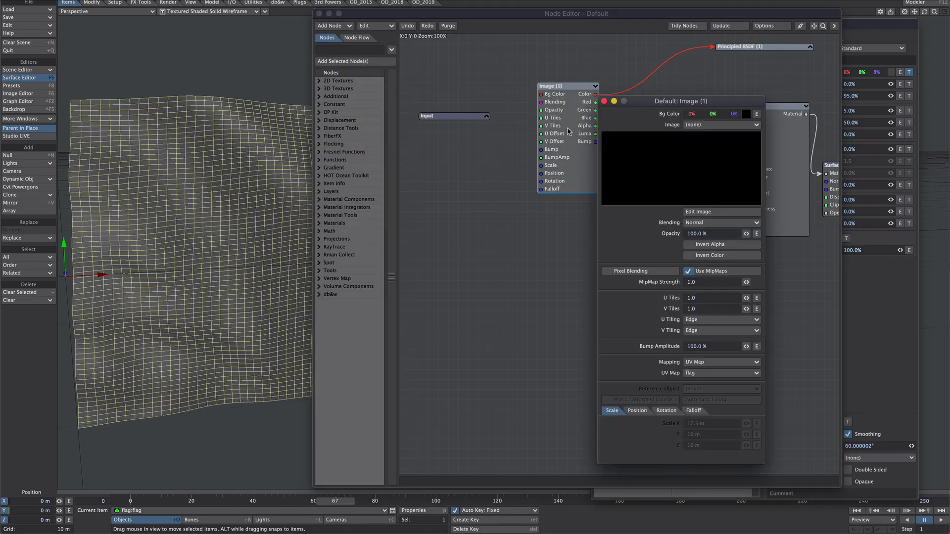
click(604, 101)
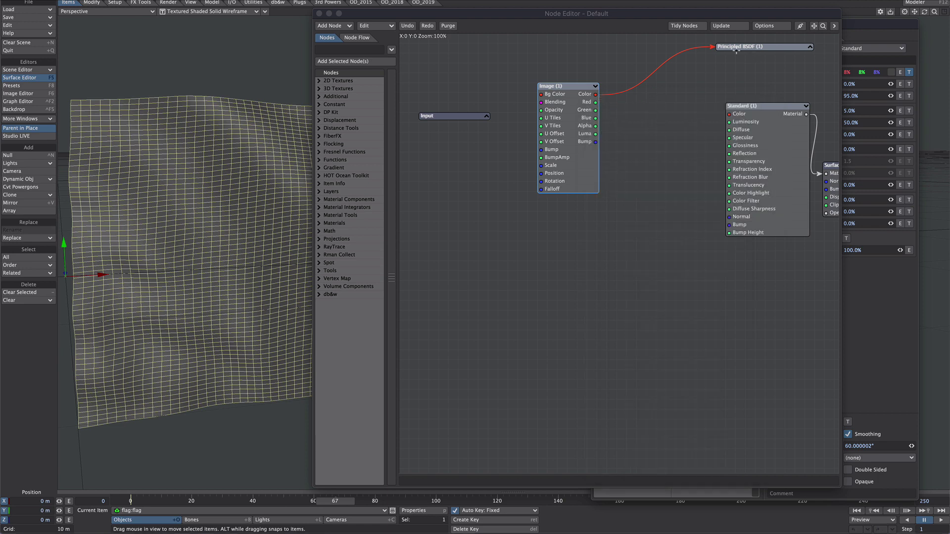
Step: Delete the Principled BSDF node, then wire the Image color into the Standard node and the Standard material into the Surface node
drag(737, 51, 714, 275)
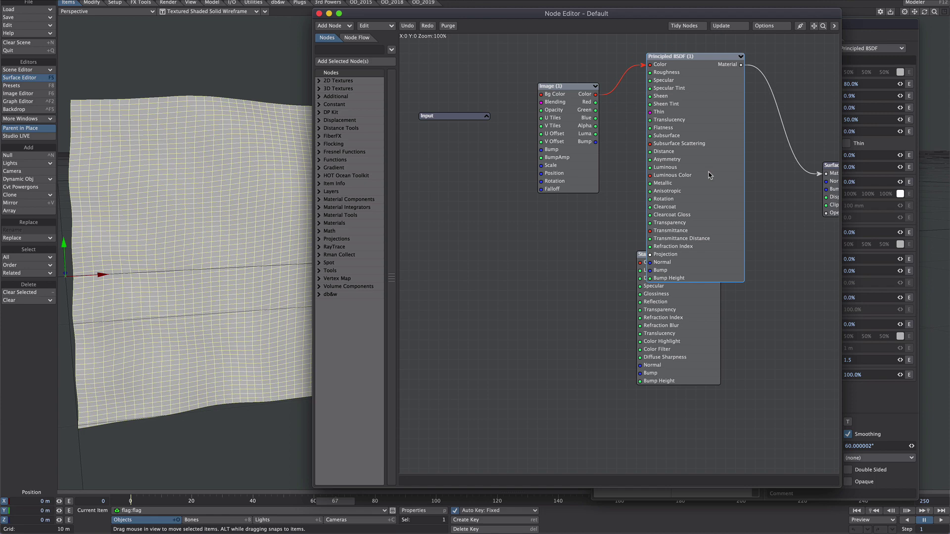
key(Delete)
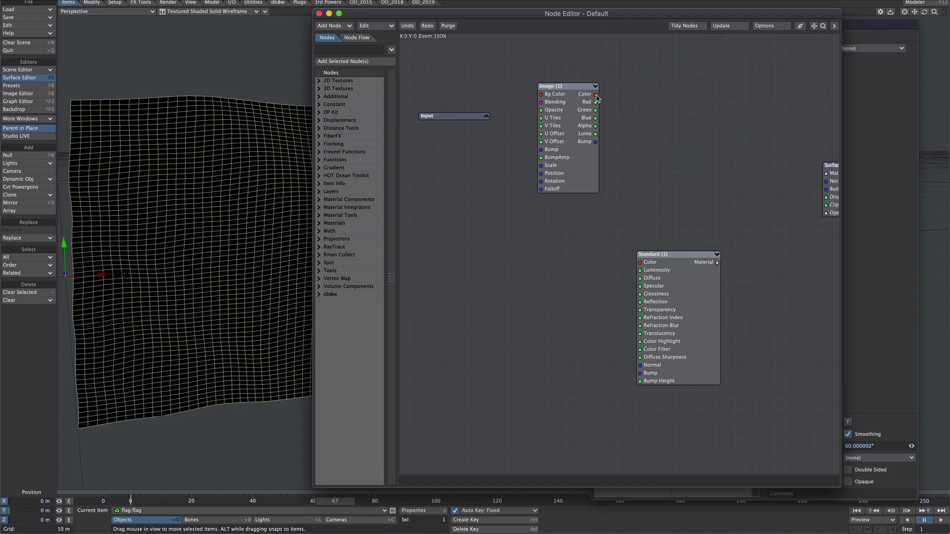
drag(596, 94, 642, 262)
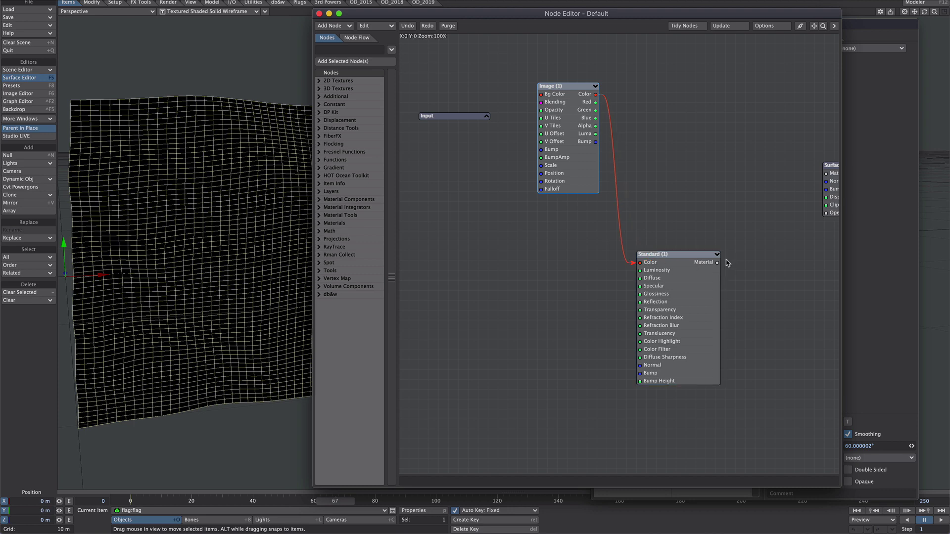
drag(825, 174, 718, 263)
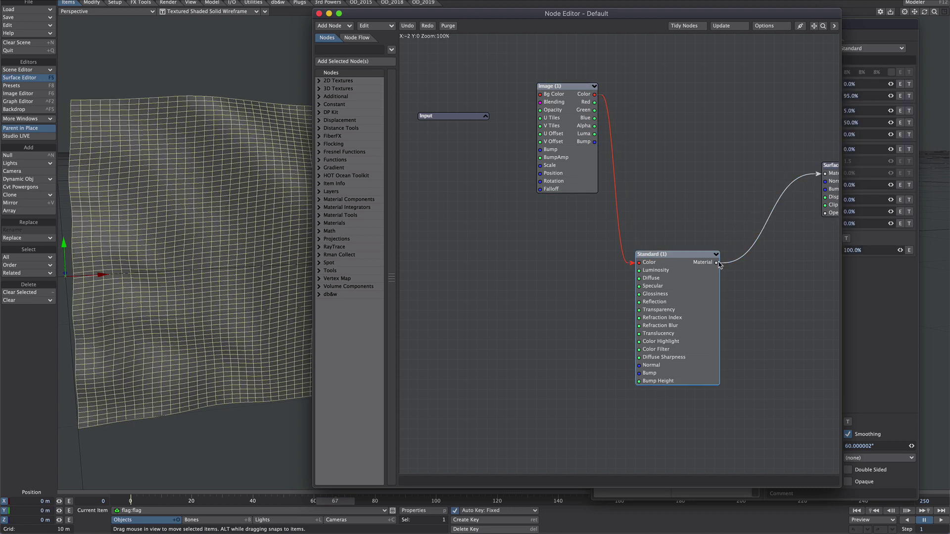
Step: Inspect the Standard node's color texture attribute, then close its attributes and the Node Editor
double_click(673, 277)
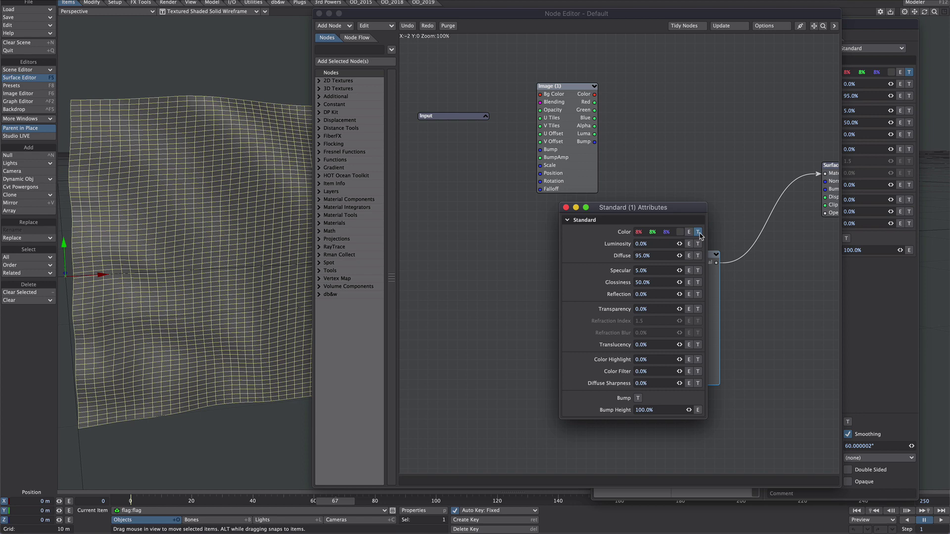
click(566, 208)
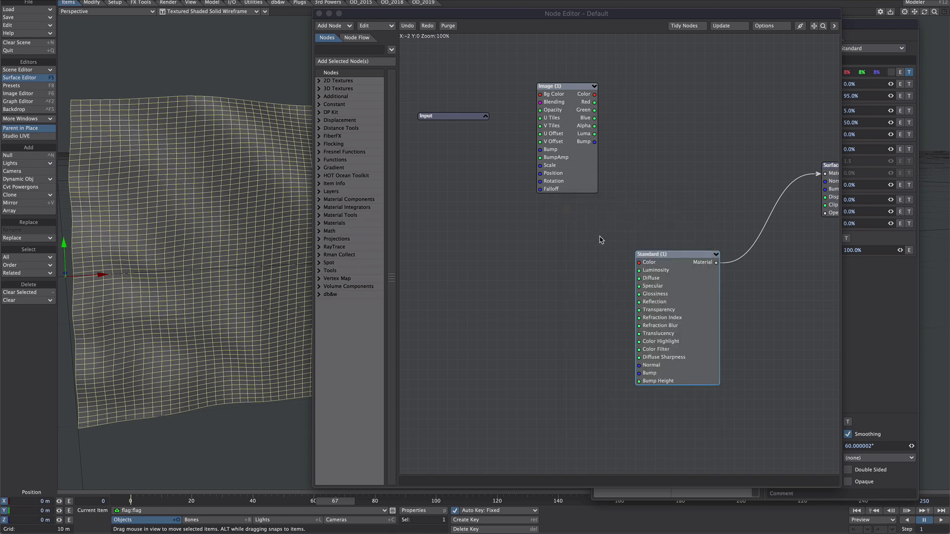
click(319, 14)
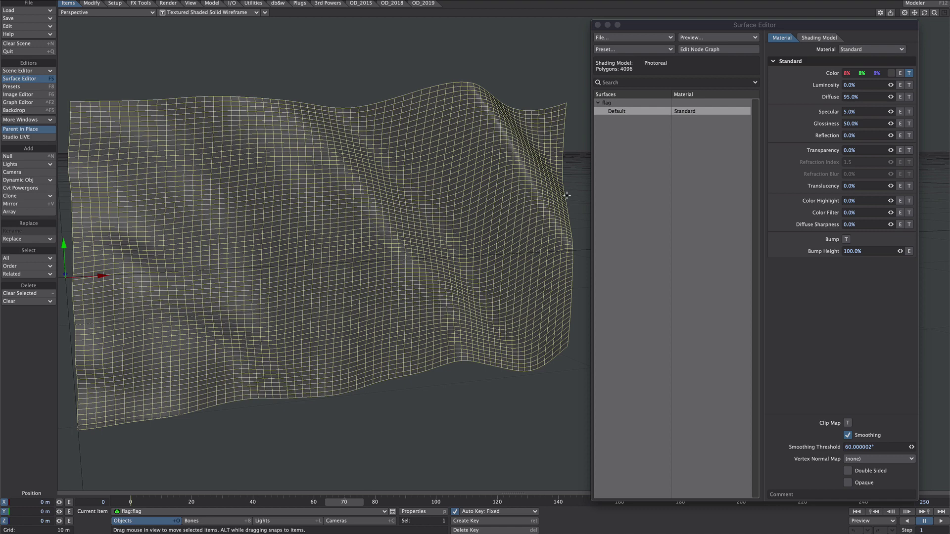
Step: Switch to the browser and review the Save Object Sequence and ShiftKeys+ descriptions and license types on the LightWave Scripts page
key(super+Tab)
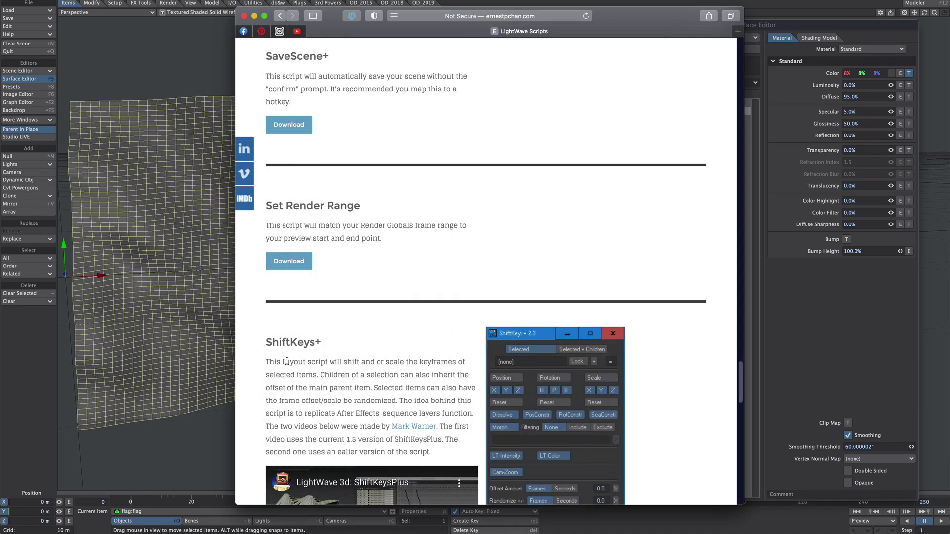
triple_click(294, 341)
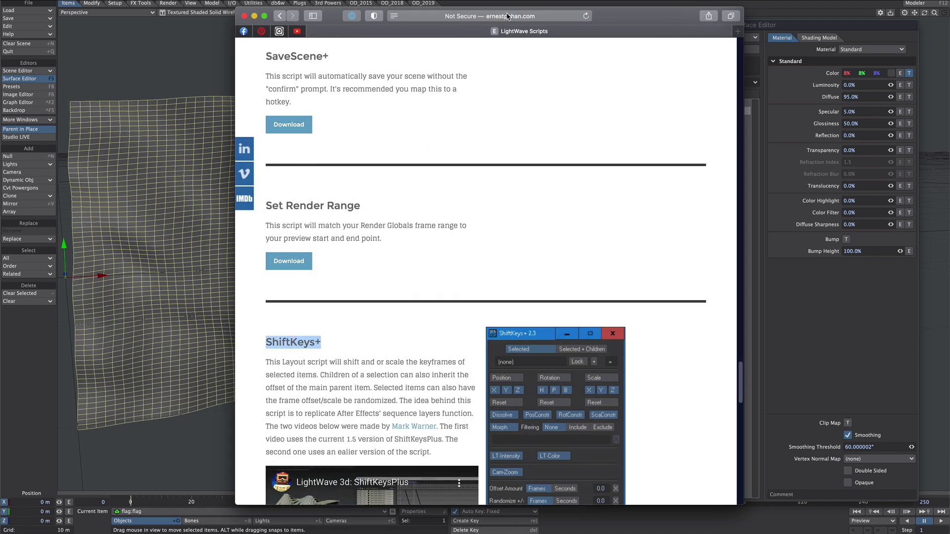
scroll(618, 349, up, 5)
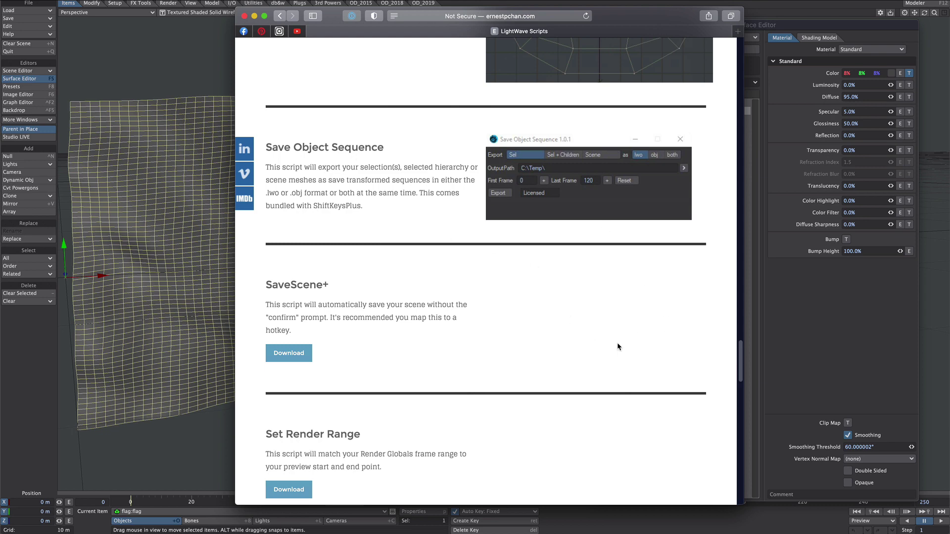
scroll(640, 389, down, 10)
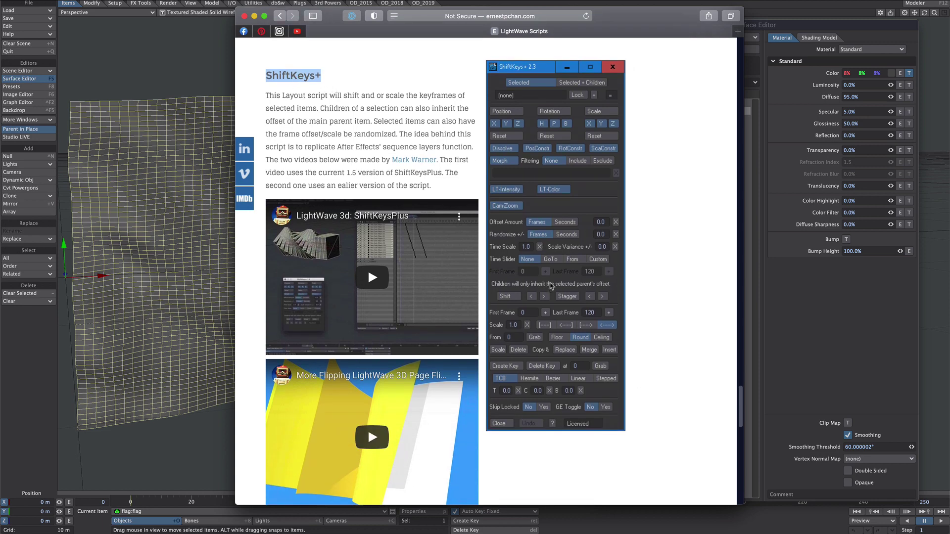
scroll(661, 354, down, 7)
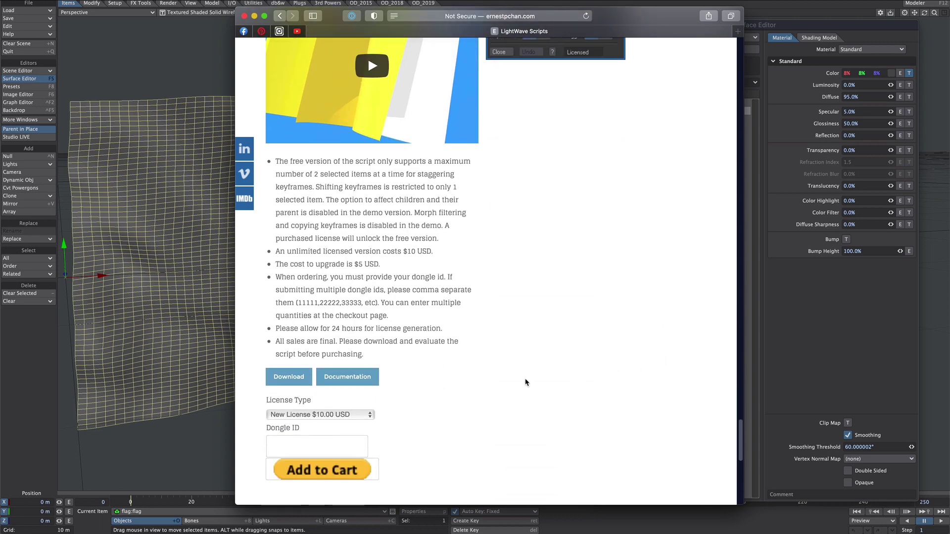
click(358, 415)
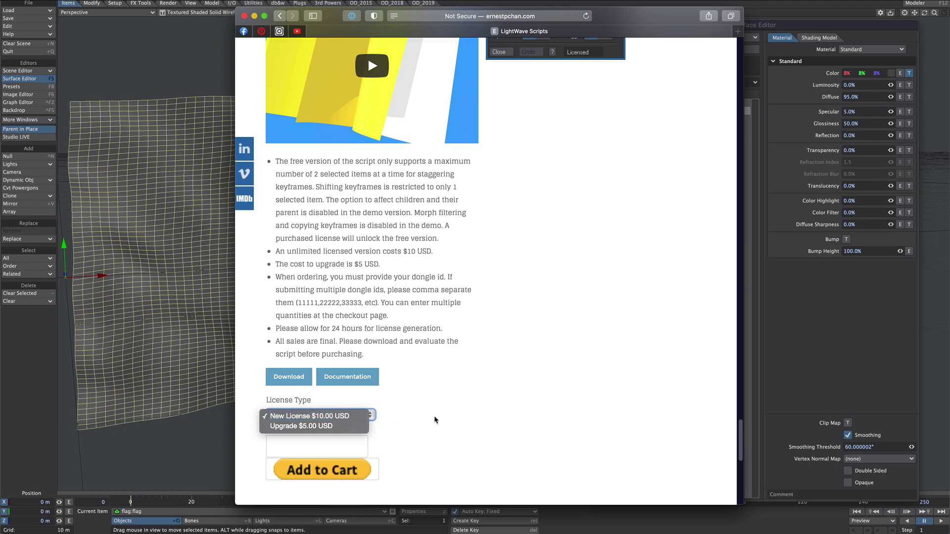
click(359, 418)
click(752, 167)
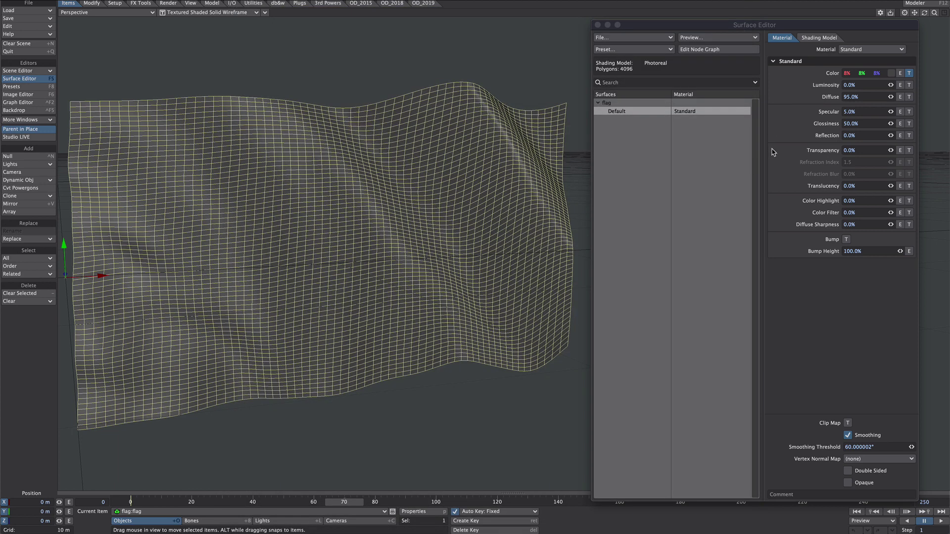
Step: Close the Surface Editor, add the Save Object Sequence master plugin, and open its export settings
click(598, 25)
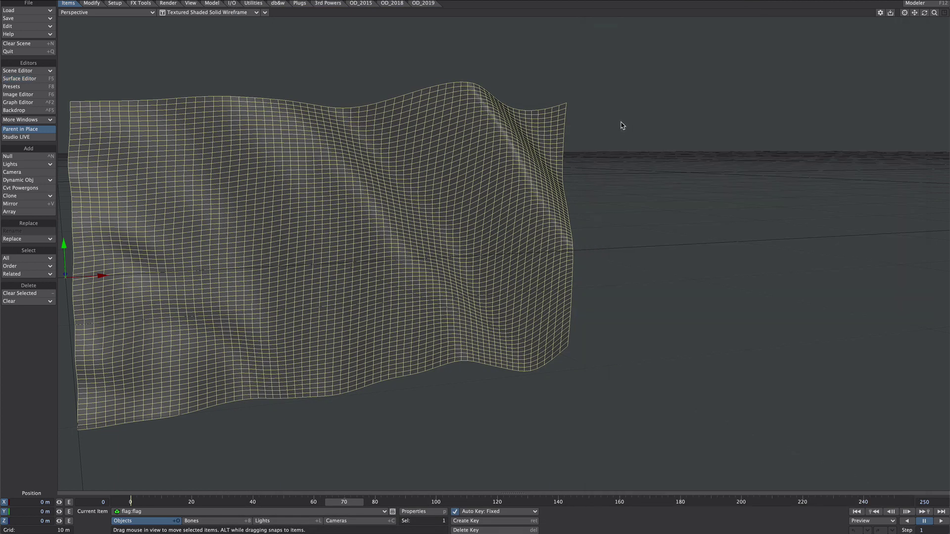
click(255, 4)
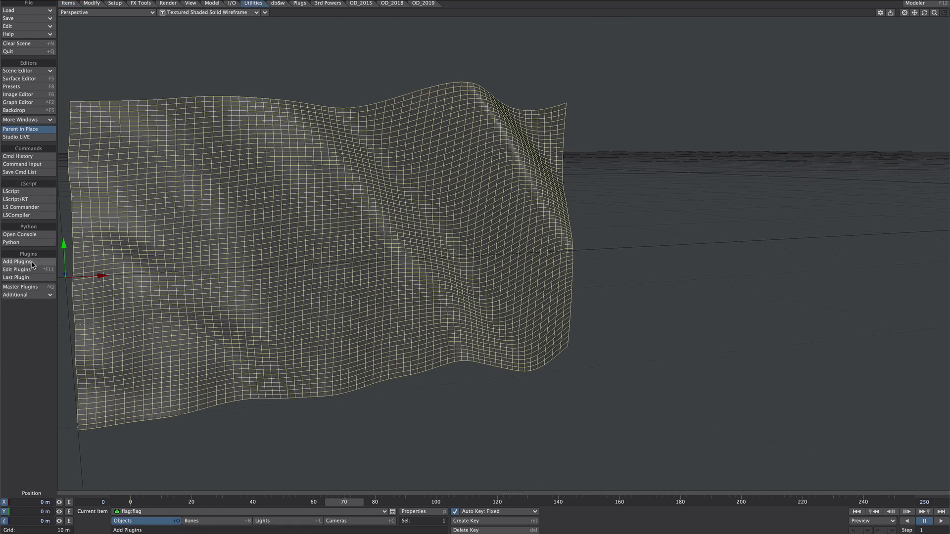
click(30, 288)
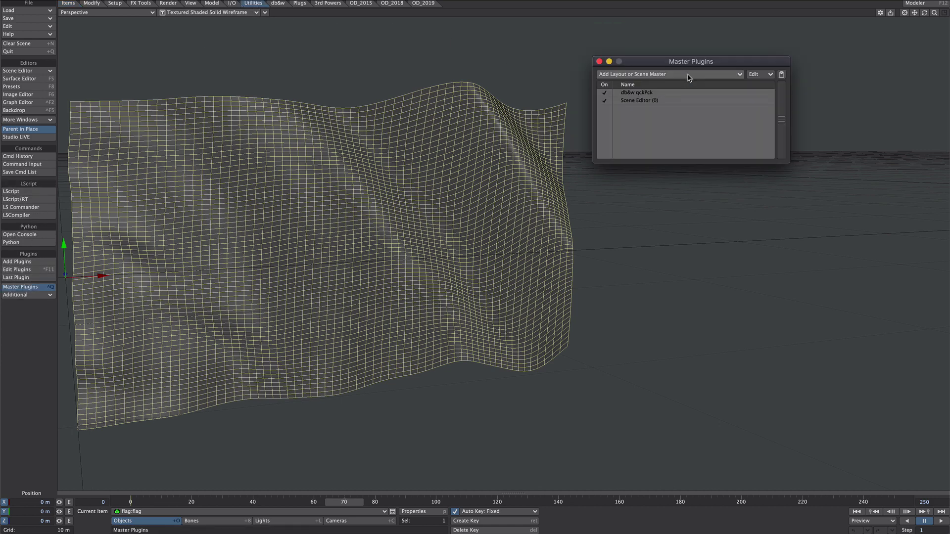
click(691, 76)
text(save)
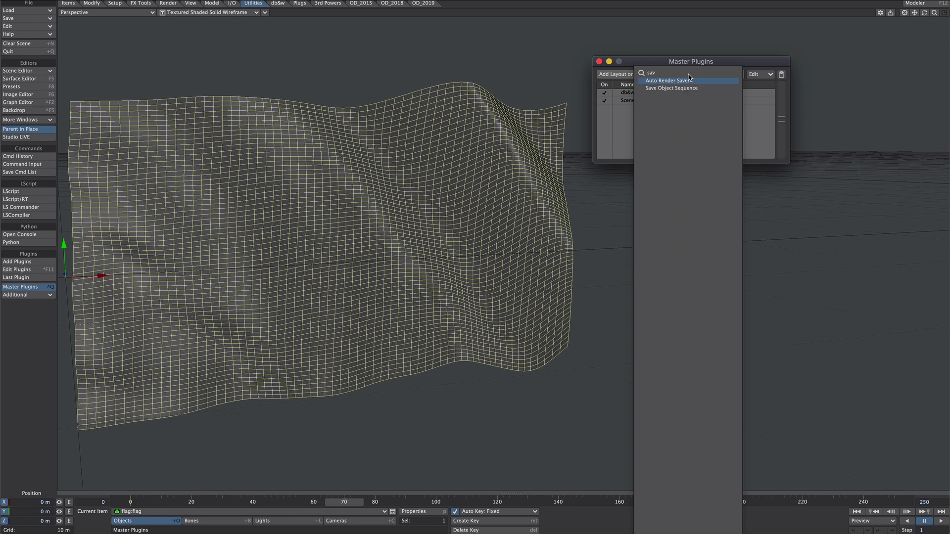
click(663, 89)
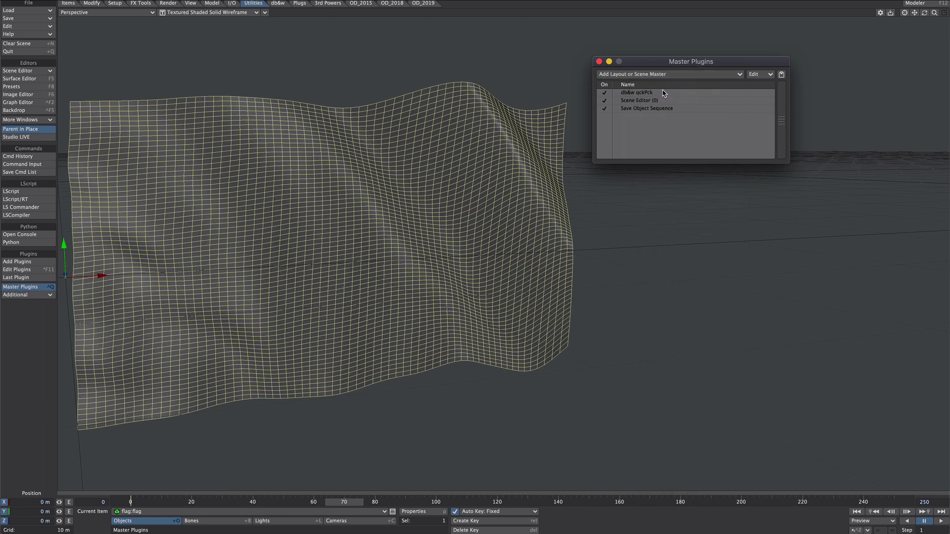
double_click(647, 109)
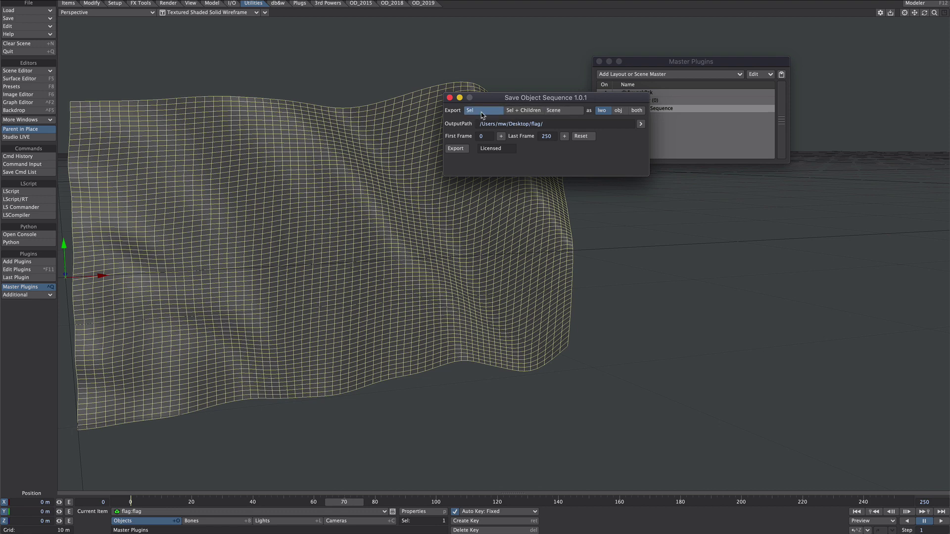
Step: Set the object sequence format to obj, and export the flag as Ogawa Alembic file flag2.abc for frames 0 to 250
click(618, 110)
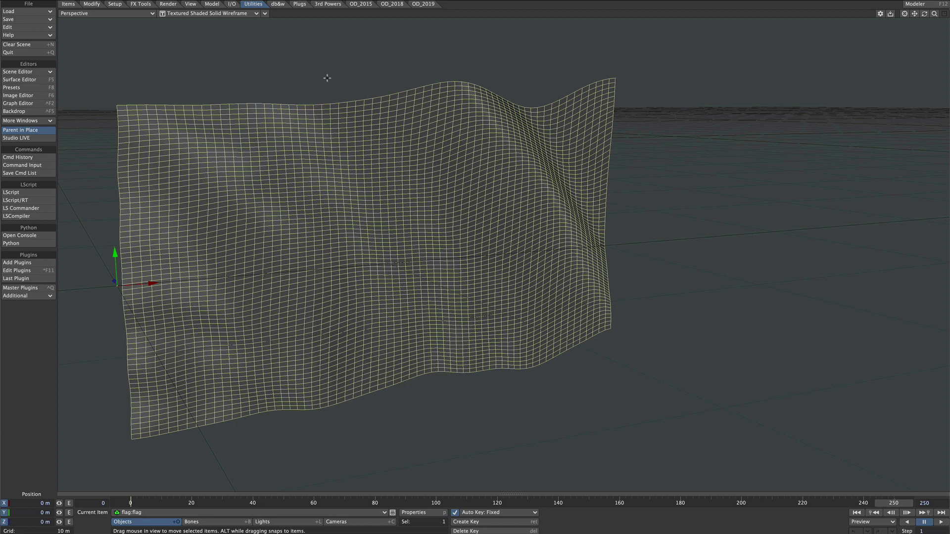
click(232, 5)
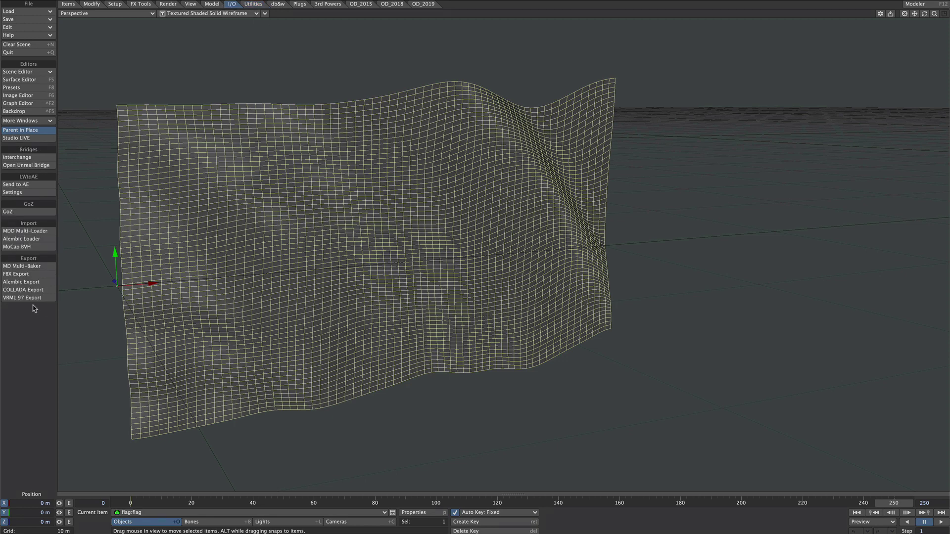
click(25, 283)
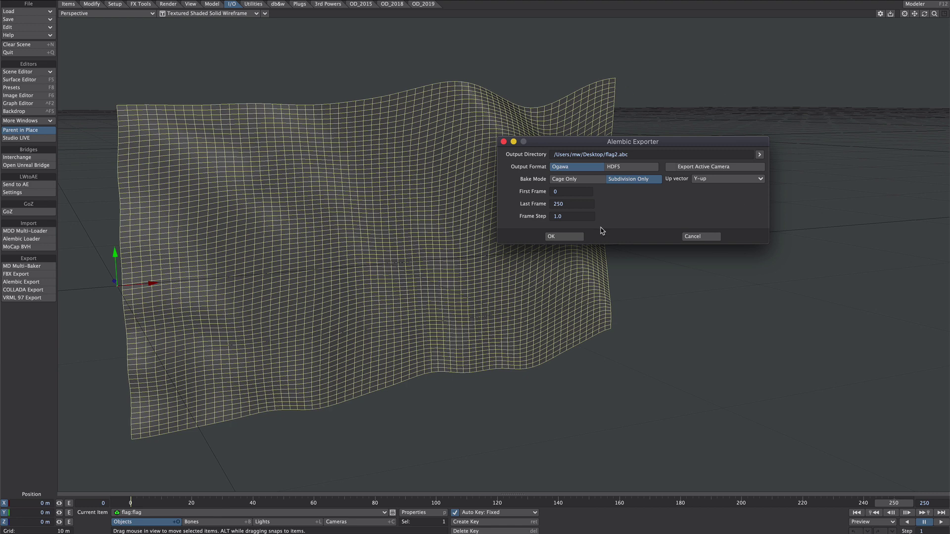
click(564, 235)
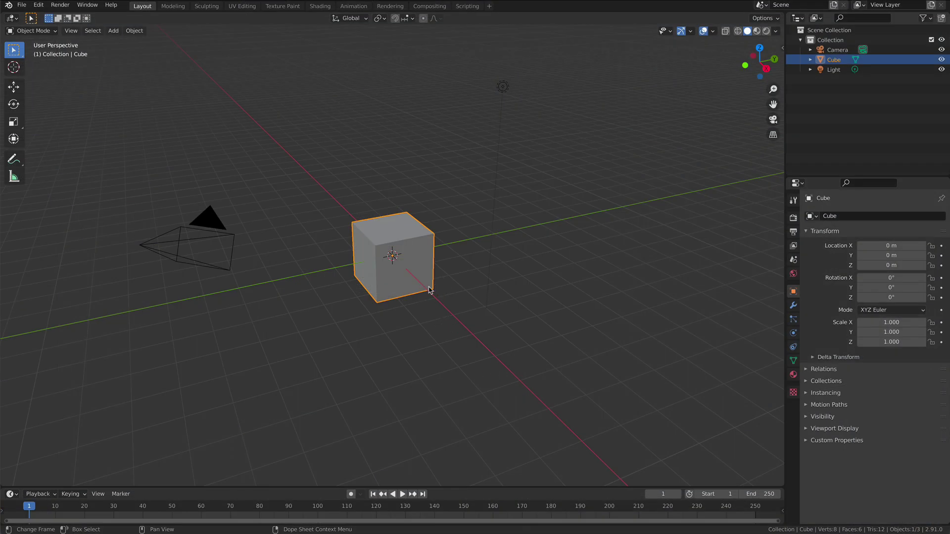
Step: Switch to Blender, delete the default cube, and import the Alembic flag file
key(x)
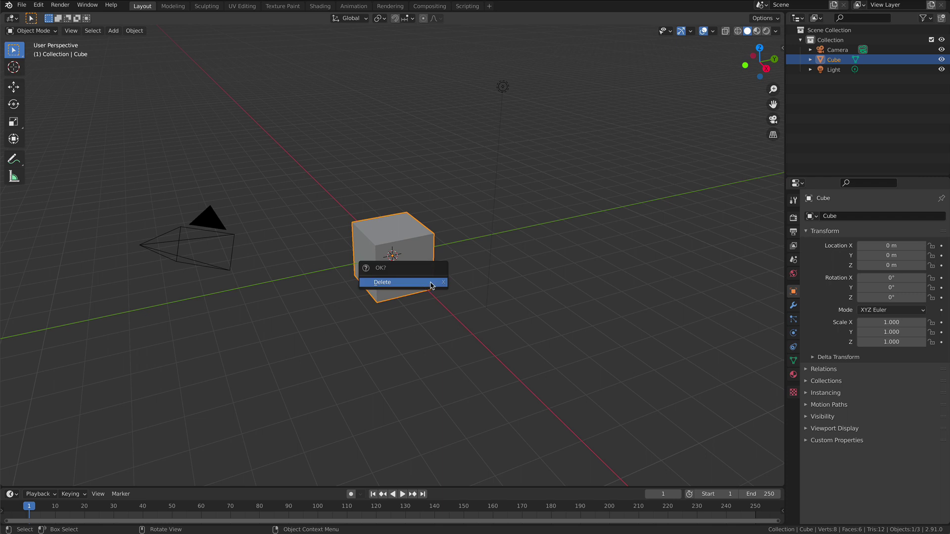
click(429, 281)
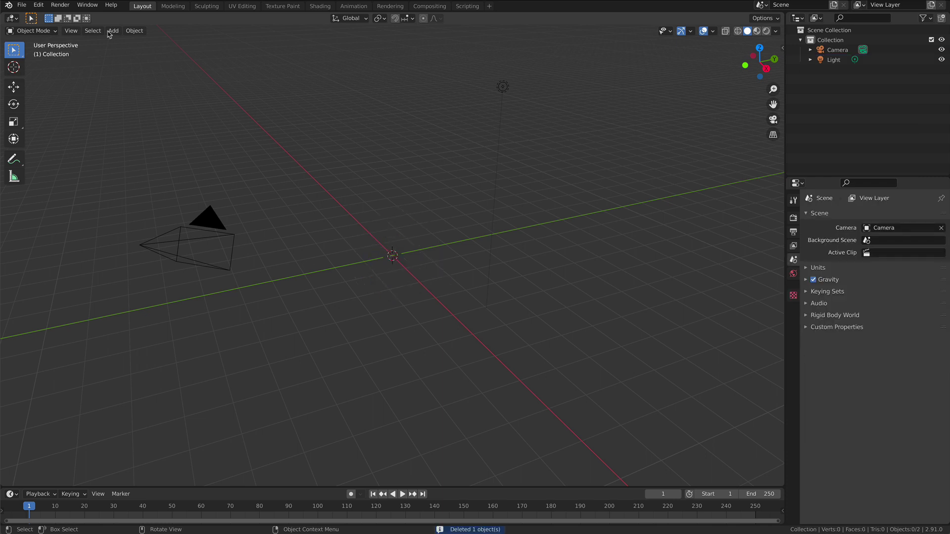
click(26, 7)
mouse_move(67, 140)
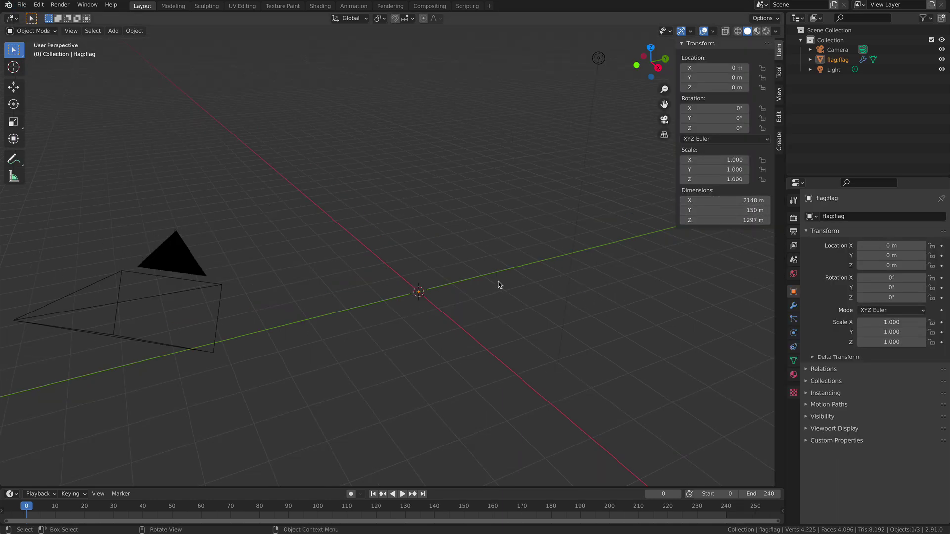
Step: Scale the imported flag by 0.01 and play back its animation to check it
text(s.01)
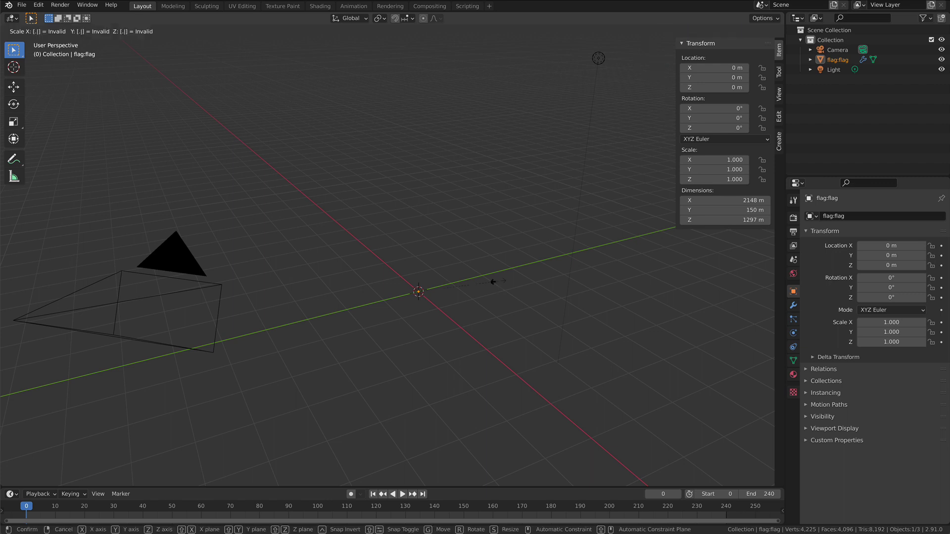
key(Return)
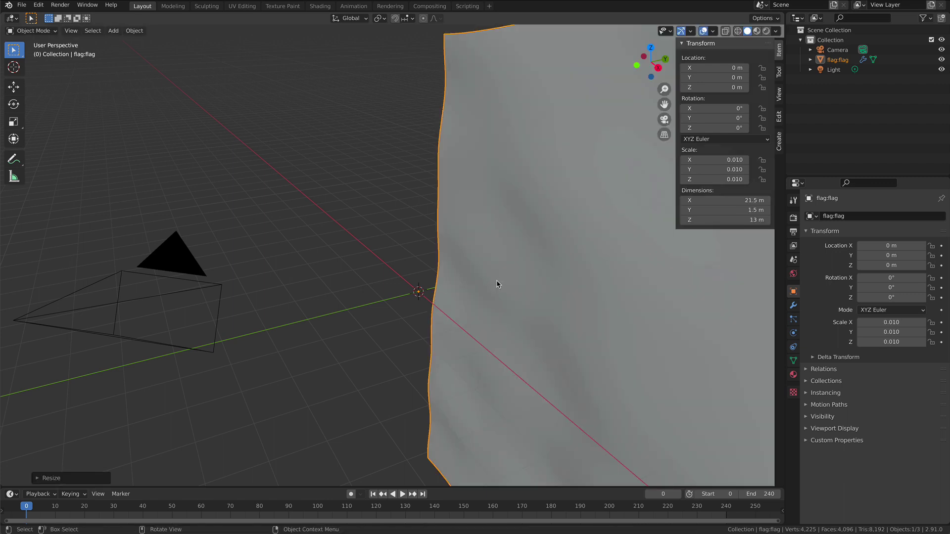
scroll(496, 284, down, 8)
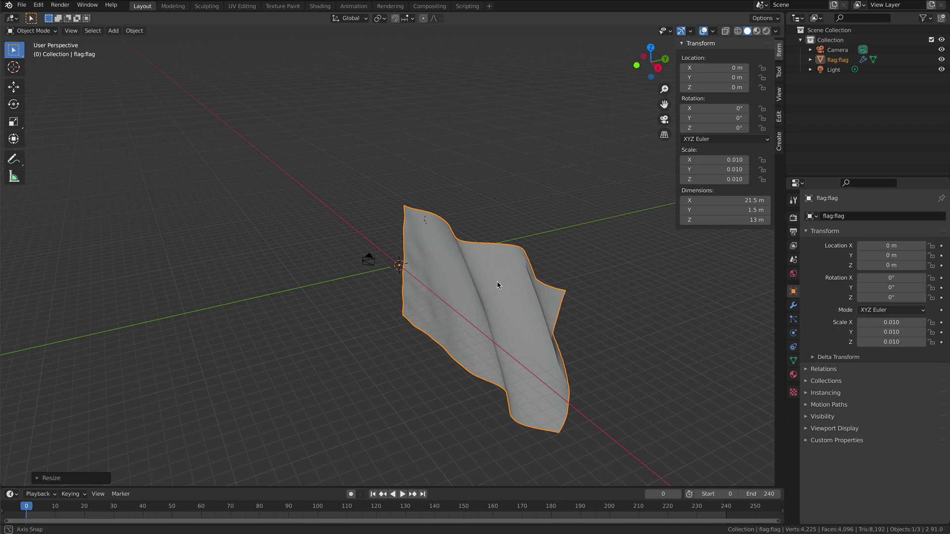
middle_drag(497, 284, 535, 297)
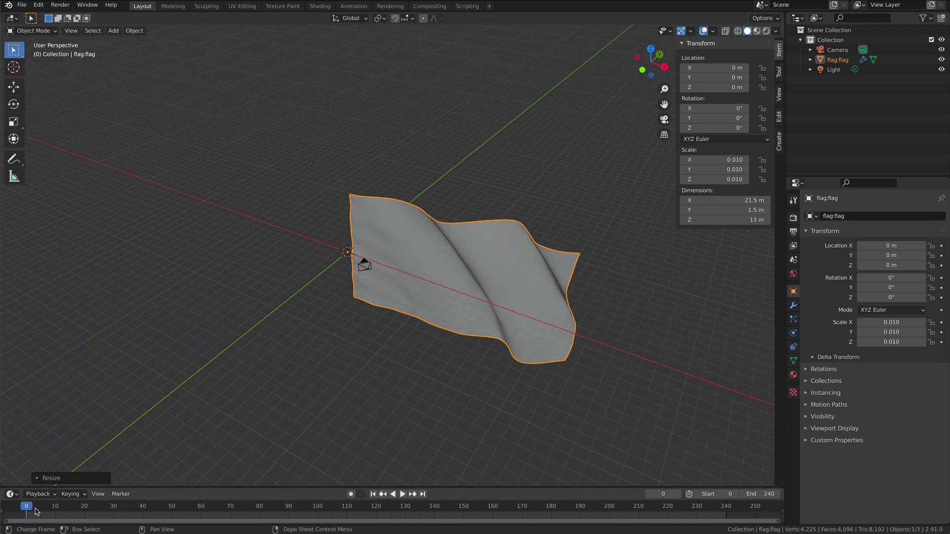
key(space)
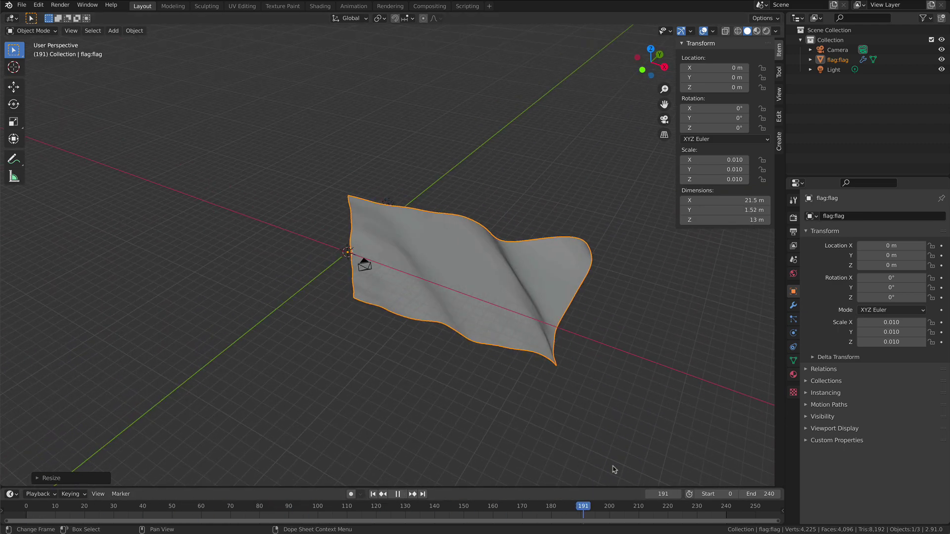
key(space)
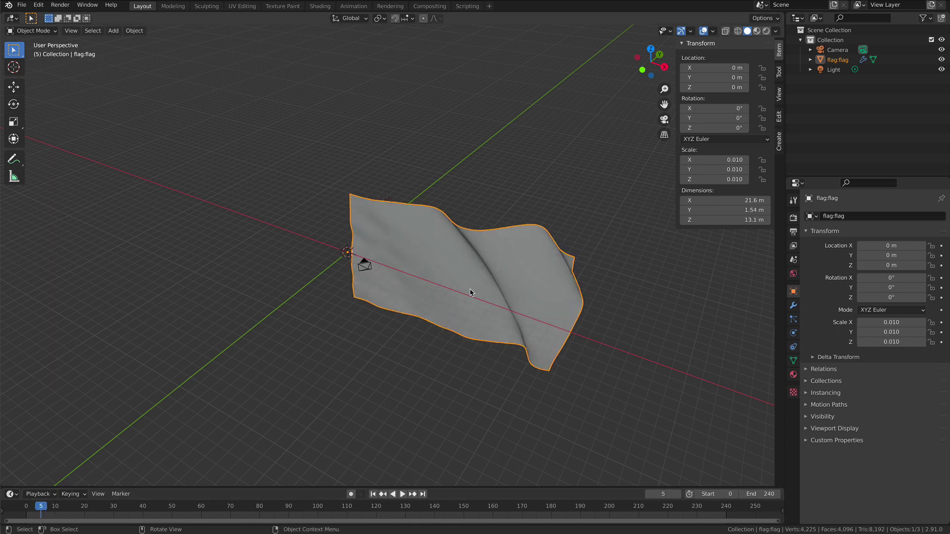
mouse_move(471, 290)
middle_down()
mouse_move(397, 300)
mouse_move(473, 282)
middle_up()
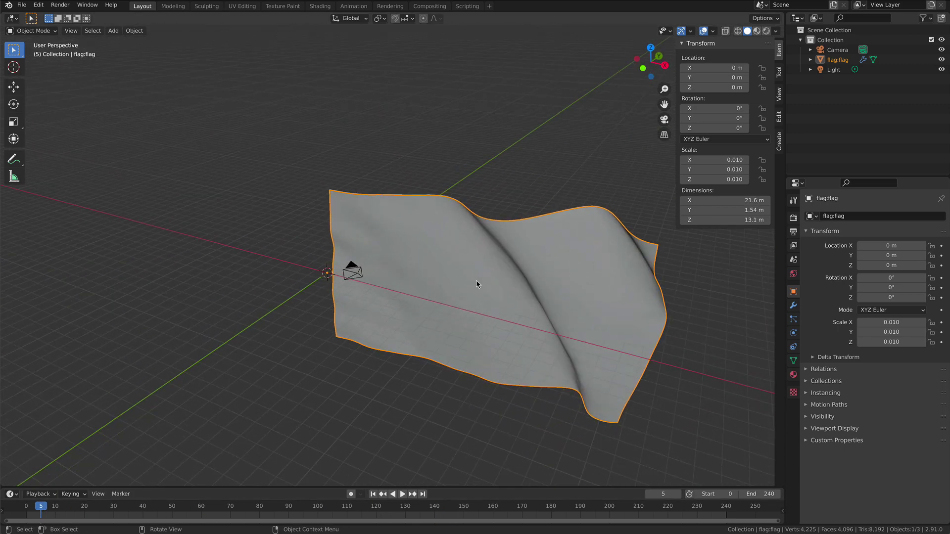
Step: Export the flag as a Wavefront OBJ sequence with Animation enabled into the flagseq2 folder as untitled.obj
click(22, 5)
mouse_move(28, 148)
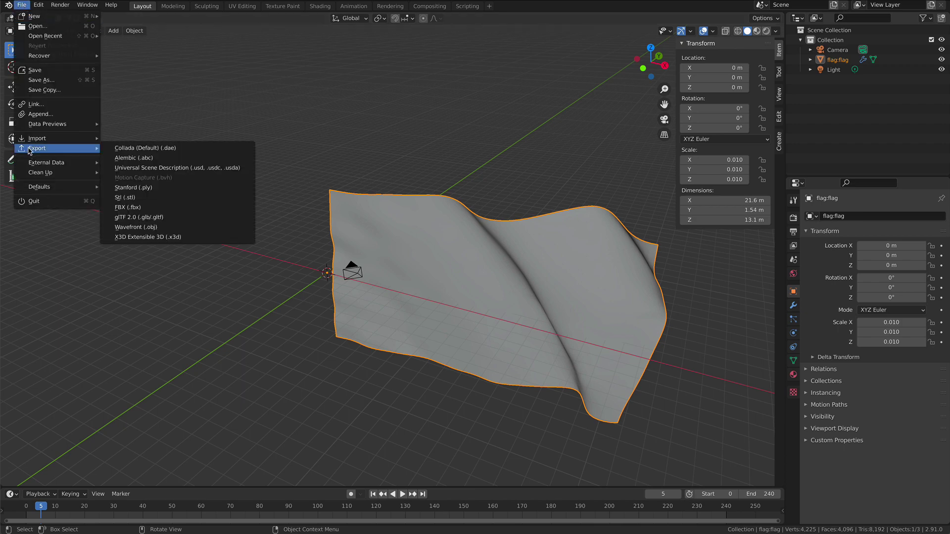
click(162, 229)
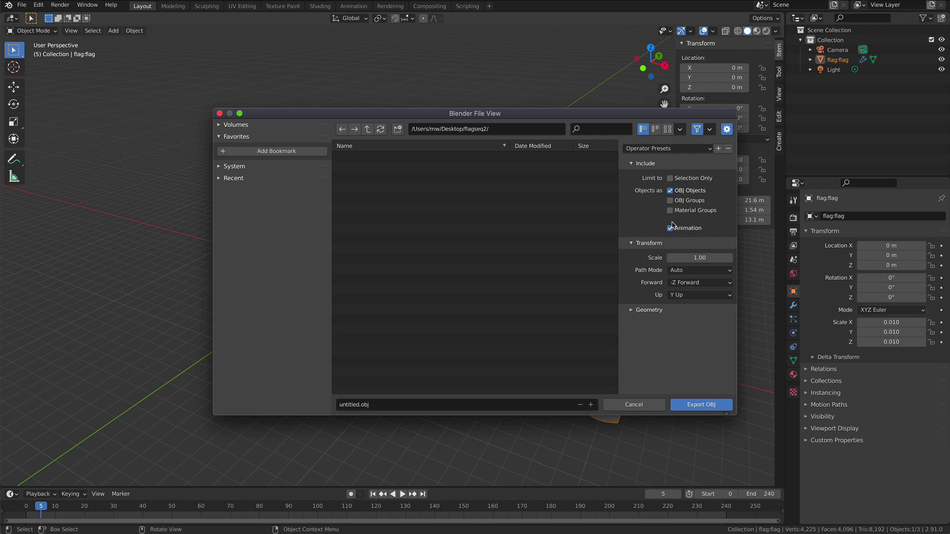
click(693, 407)
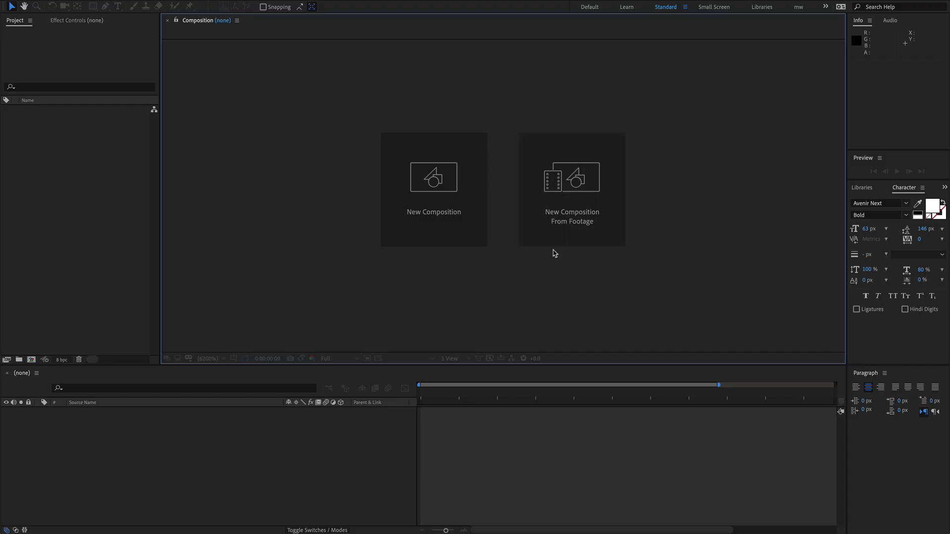
Step: Switch to After Effects, import Fabric_025_Base Color.jpg and Fabric_025_Normal.jpg from the fabric folder, and group them in a project folder named texture
key(super+Tab)
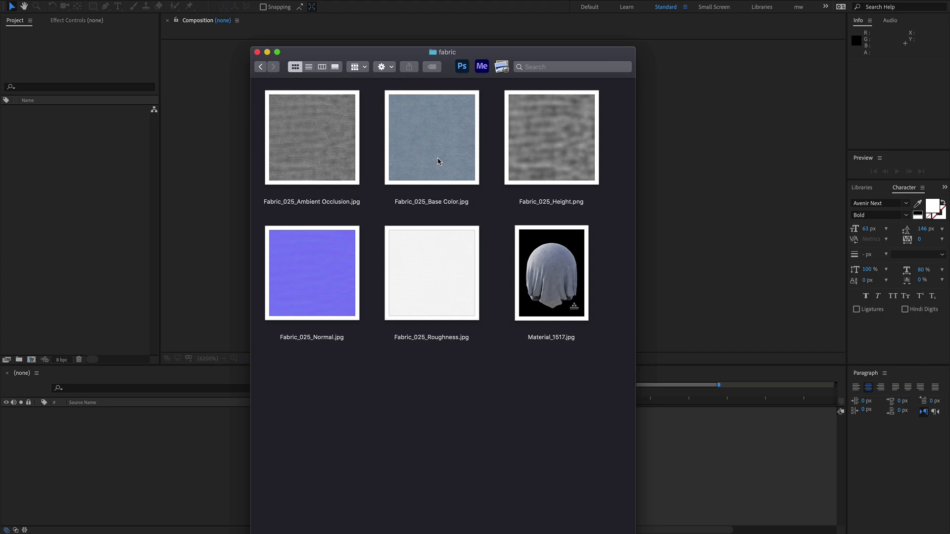
click(438, 161)
super+click(304, 289)
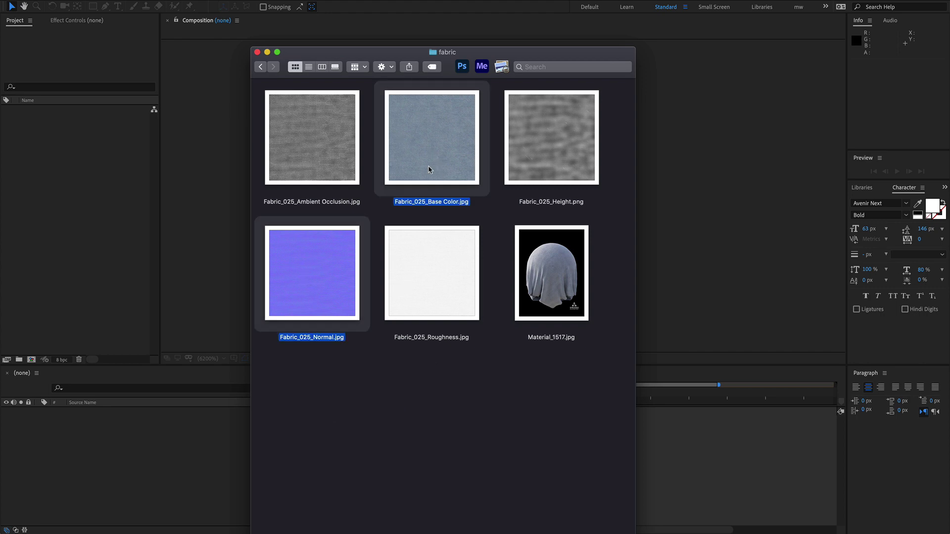
drag(419, 160, 53, 149)
text(texture)
key(Return)
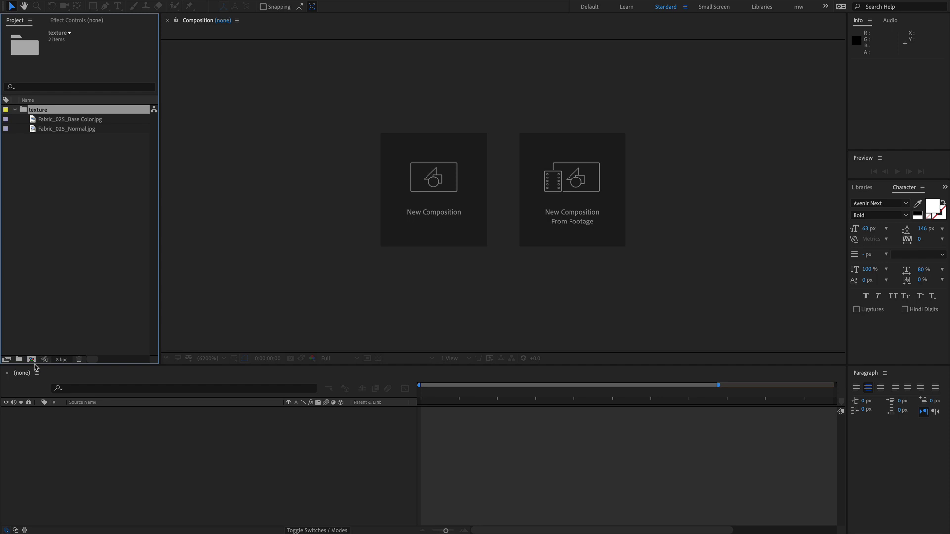
Step: Create a 1920 × 1080, 25 fps, 15-second composition named texture_rgb
click(32, 361)
text(rgb)
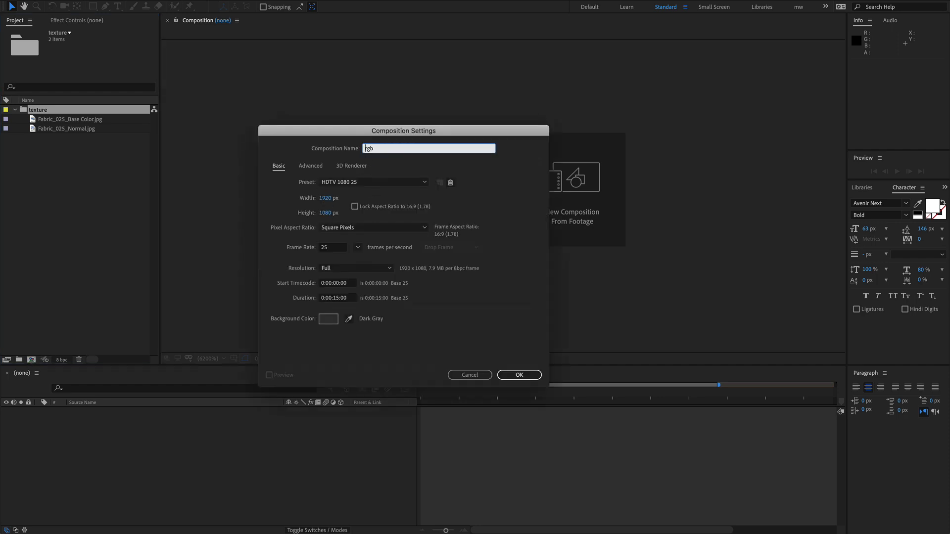
text(texture_)
key(Return)
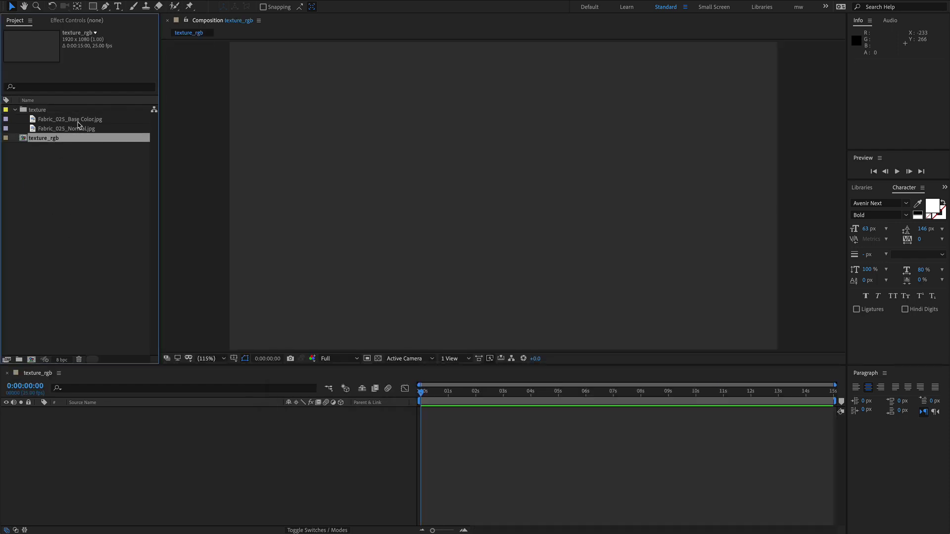
Step: Add Fabric_025_Base Color.jpg to texture_rgb, scale it down proportionally, and move it to about 218, 228 in the composition's upper-left corner
click(79, 121)
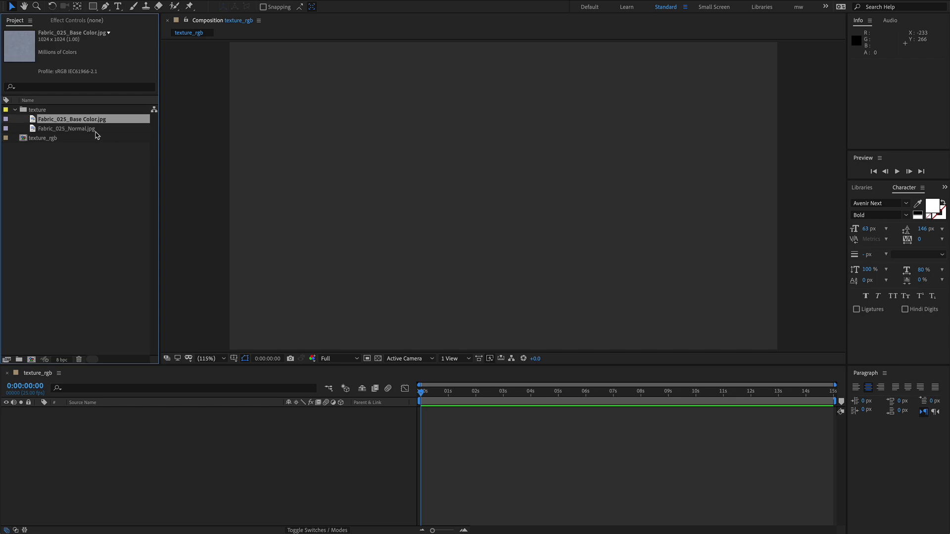
key(ctrl+slash)
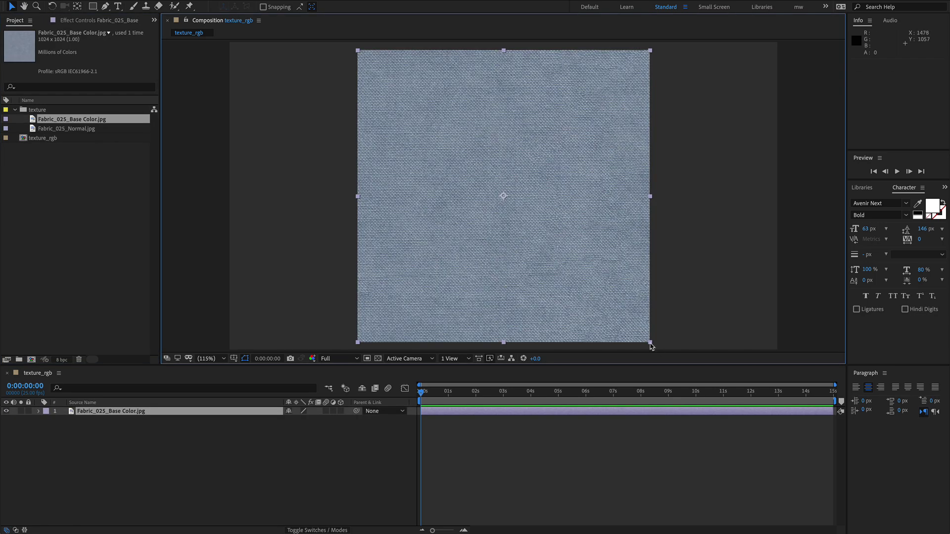
shift+drag(650, 342, 685, 272)
drag(543, 227, 328, 138)
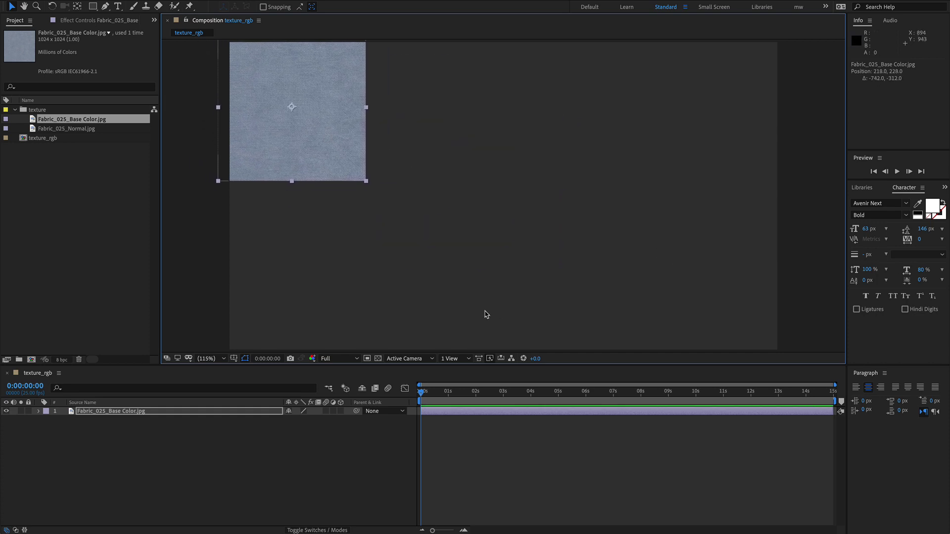
Step: Apply CC RepeTile to the base color layer with Expand Right 2932 and Expand Down 1360 to fill the composition
key(ctrl+space)
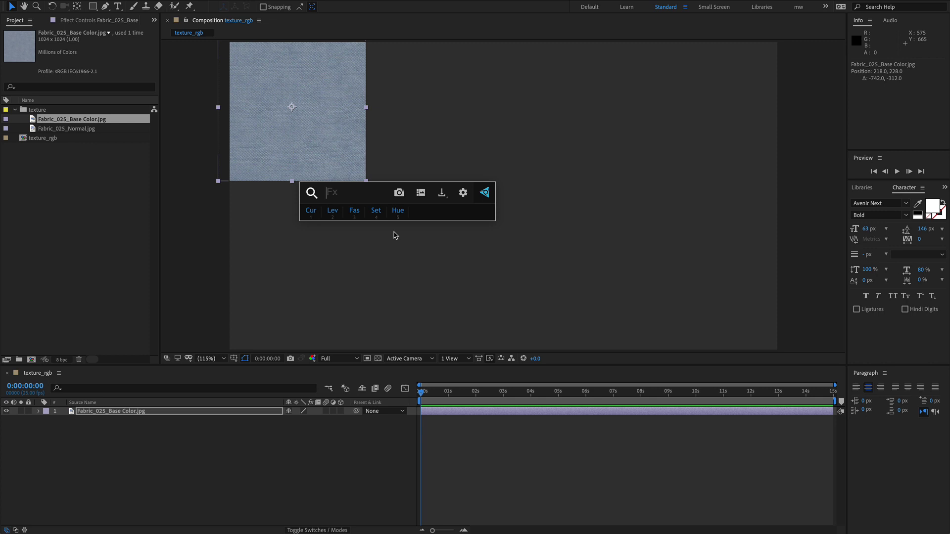
text(rep)
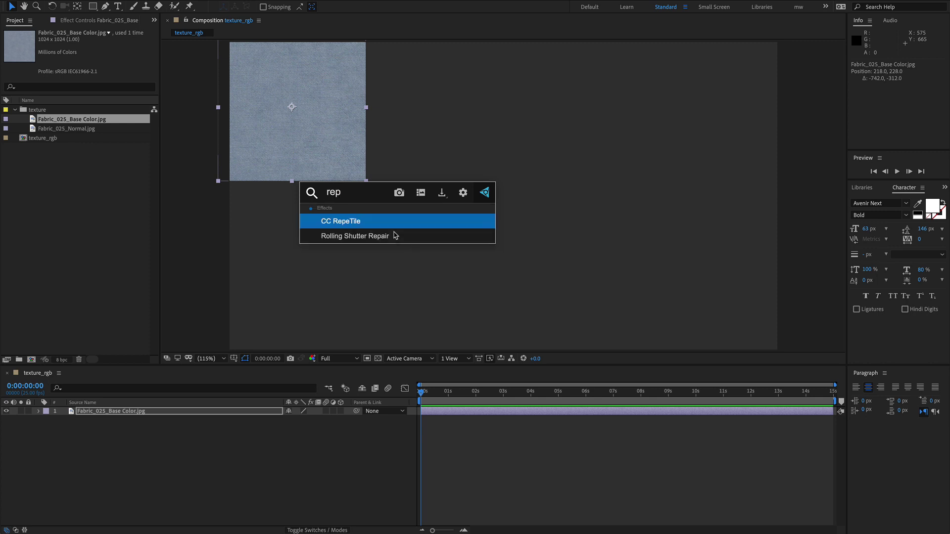
key(Return)
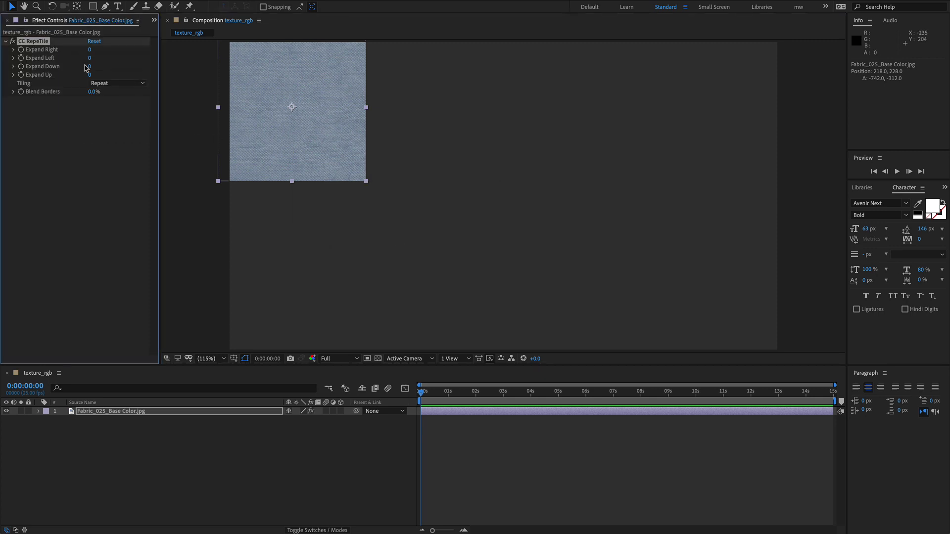
drag(90, 50, 201, 50)
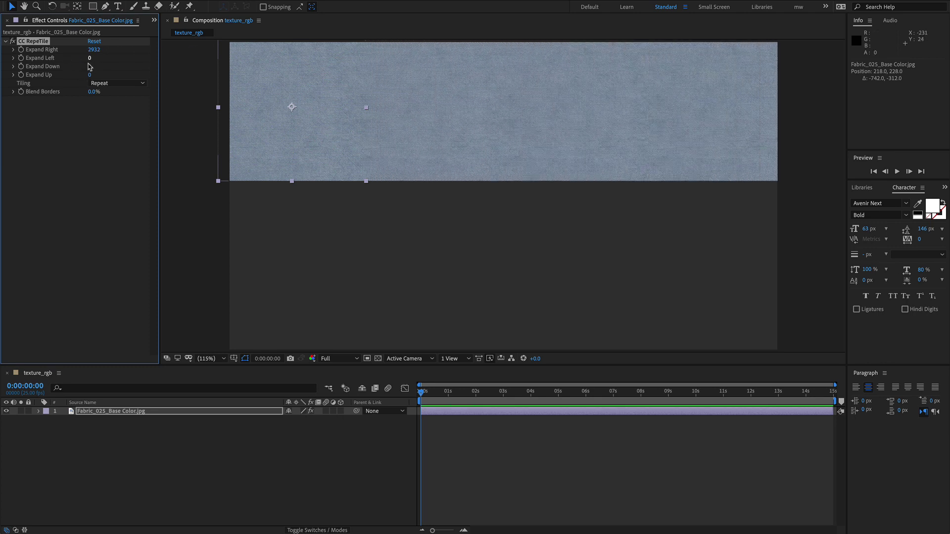
drag(90, 66, 170, 70)
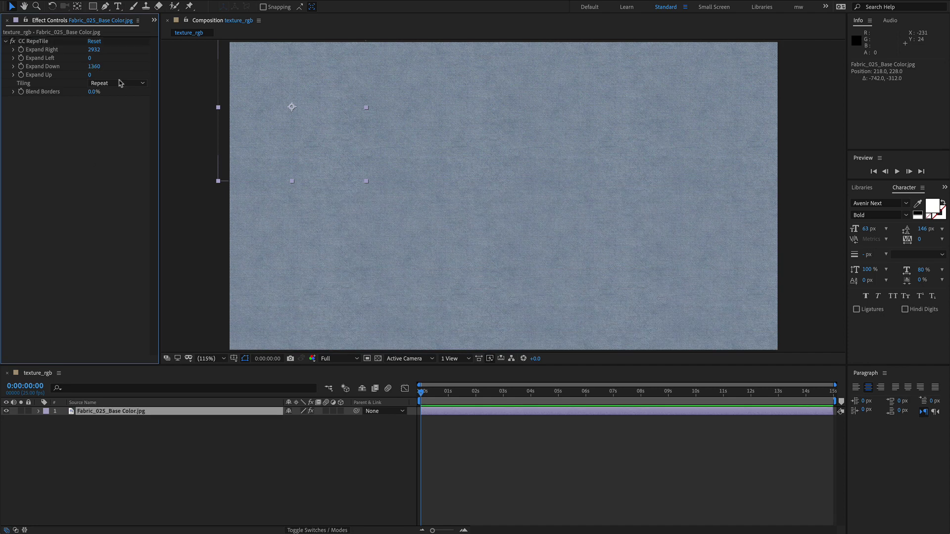
Step: Return to the project items and create a 1920 × 1080, 25 fps, 15-second composition named flag1
click(154, 20)
click(178, 43)
click(72, 238)
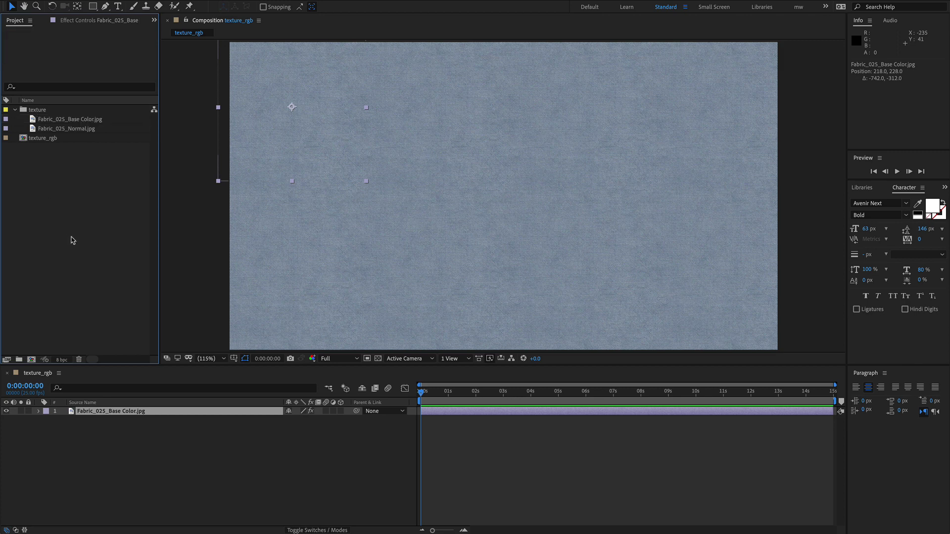
key(super+n)
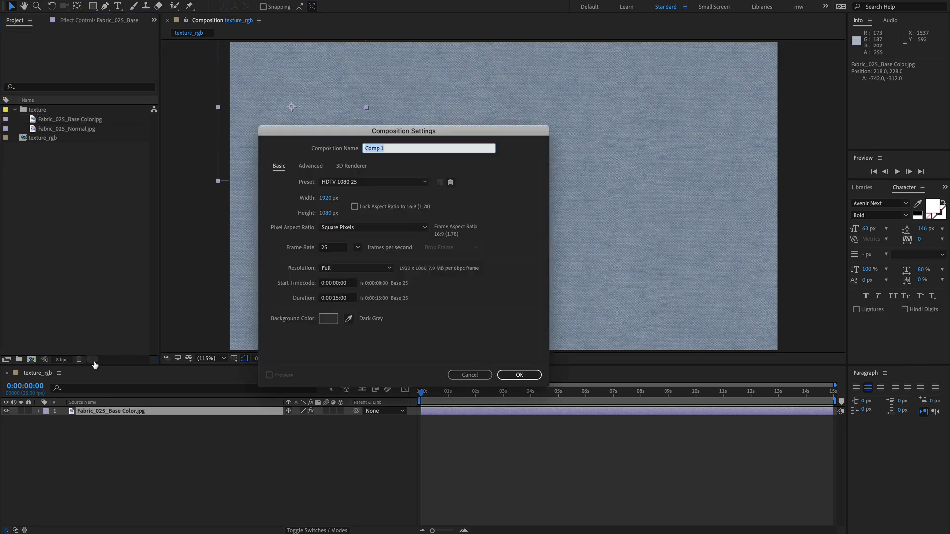
text(t)
key(Return)
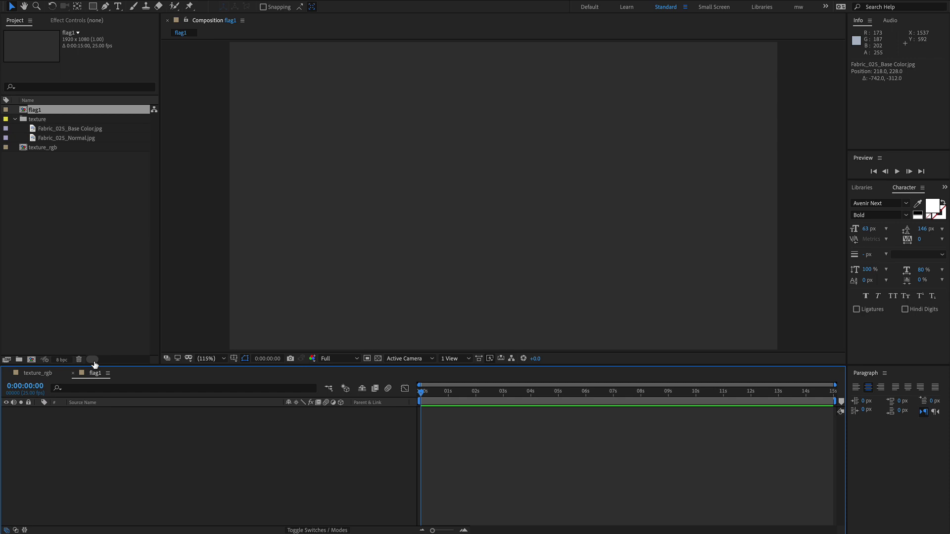
Step: Add a 1920 × 1080 white solid named e3d and a 24mm two-node camera to the flag1 composition
key(super+y)
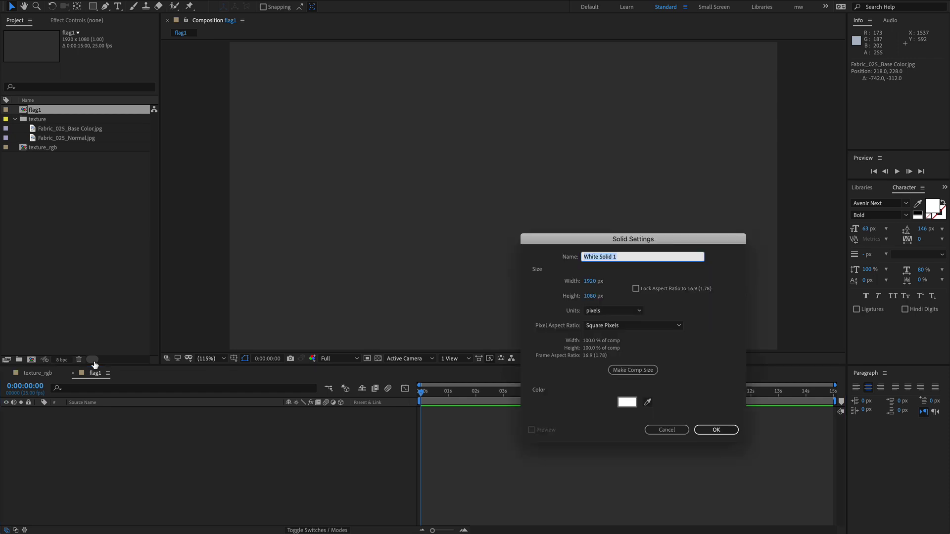
text(e3d)
key(Return)
key(super+alt+shift+c)
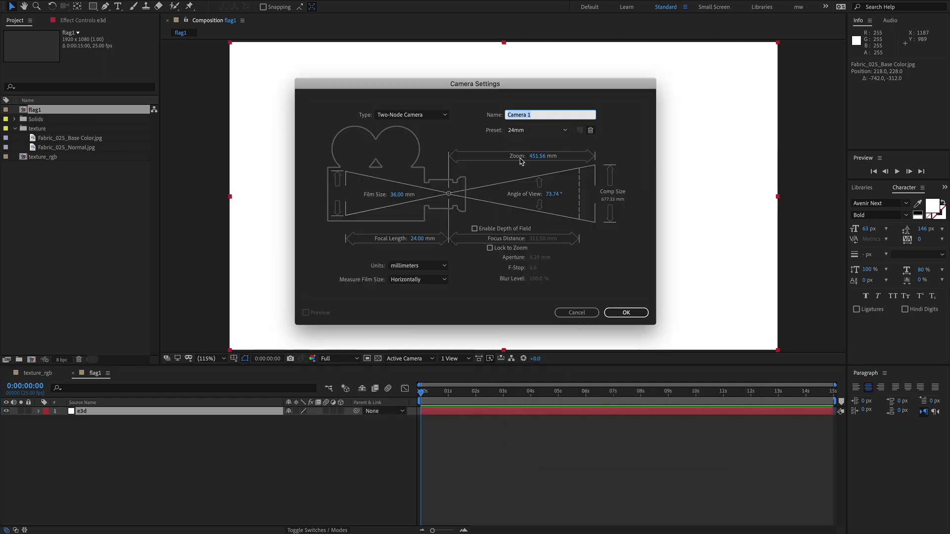
click(617, 308)
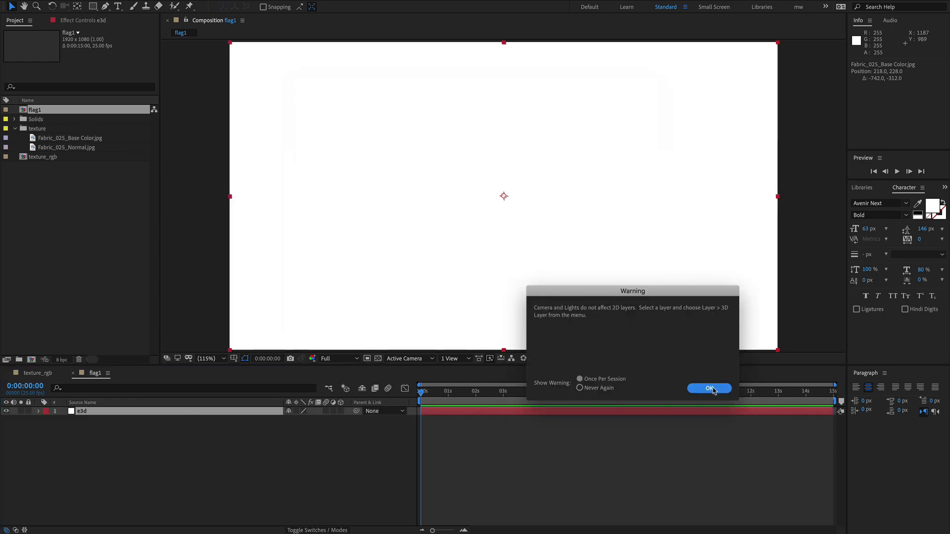
click(713, 389)
Step: Apply the Element effect to the e3d solid layer
click(104, 460)
click(99, 420)
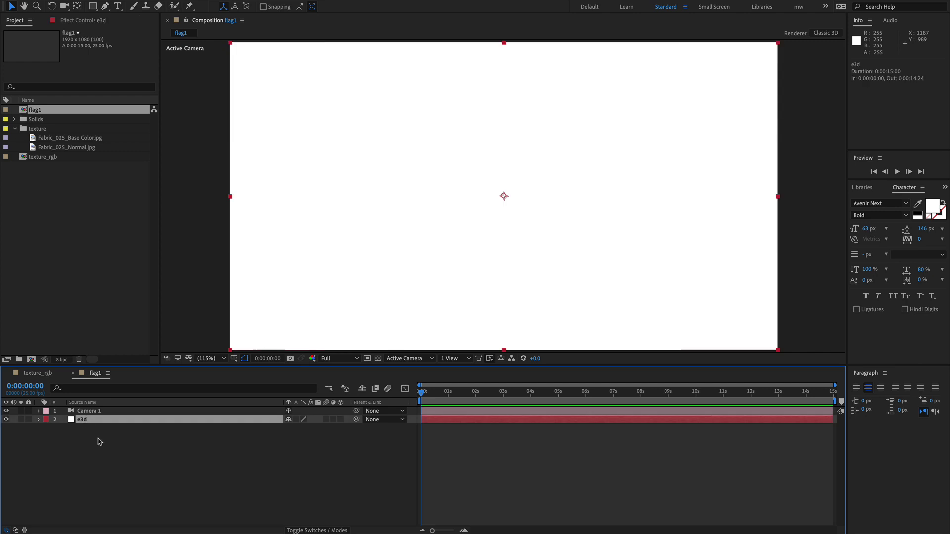
key(ctrl+space)
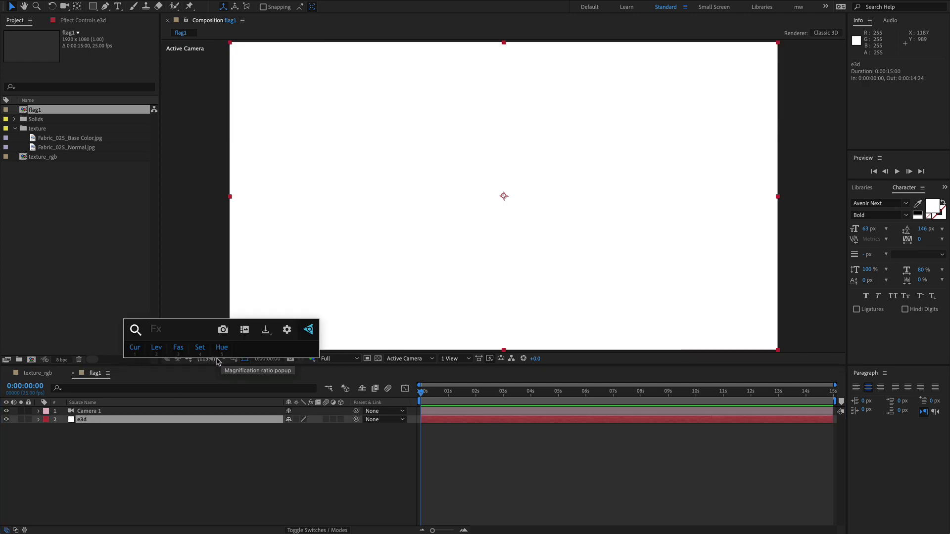
text(ele)
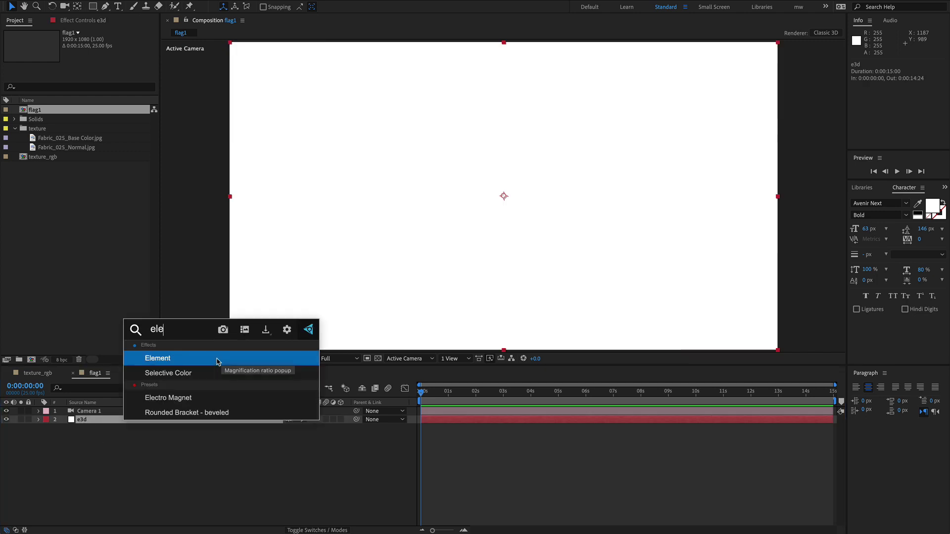
click(216, 359)
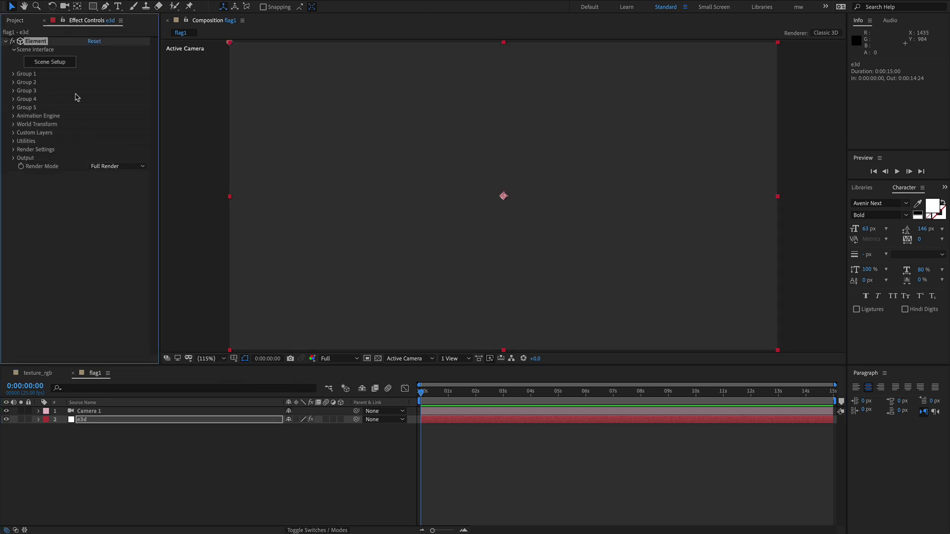
Step: Add the texture_rgb composition to flag1, place it below the e3d layer, and hide it
click(15, 21)
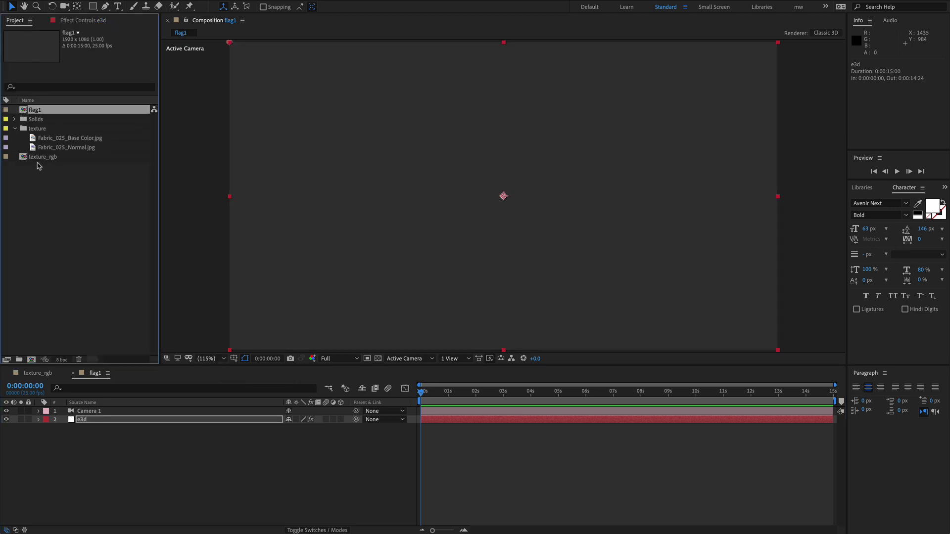
click(46, 158)
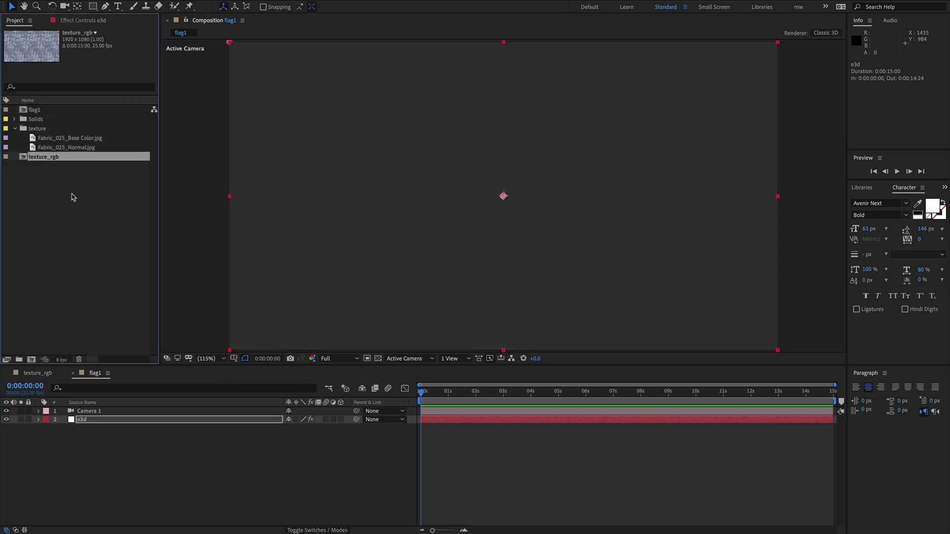
key(ctrl+slash)
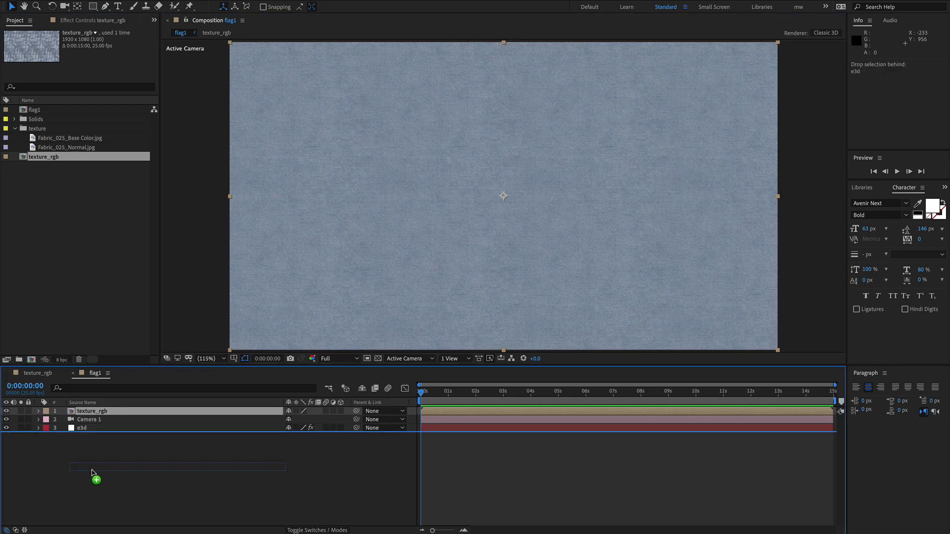
drag(92, 472, 94, 492)
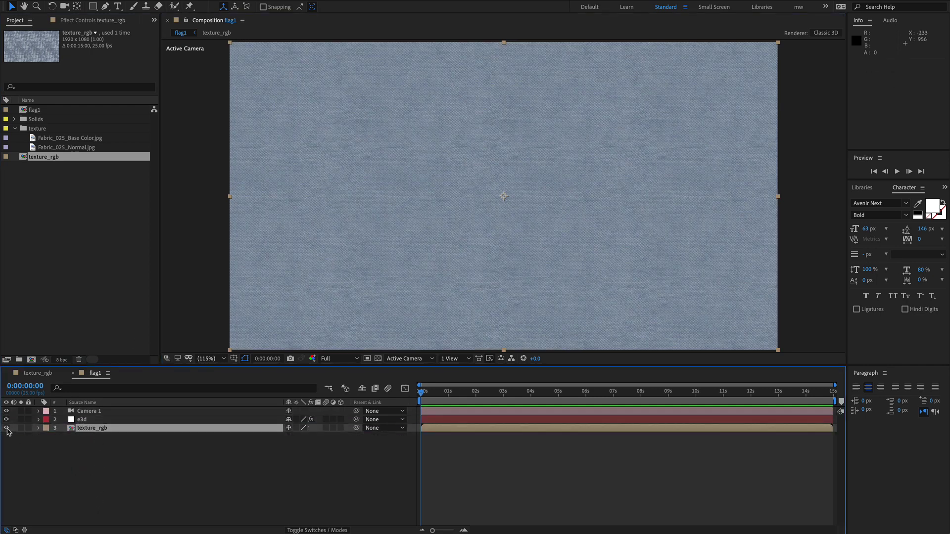
click(6, 428)
click(64, 465)
Step: Assign texture_rgb as Layer 1 of Element's Custom Texture Maps on e3d, sampled with Effects & Masks
click(92, 420)
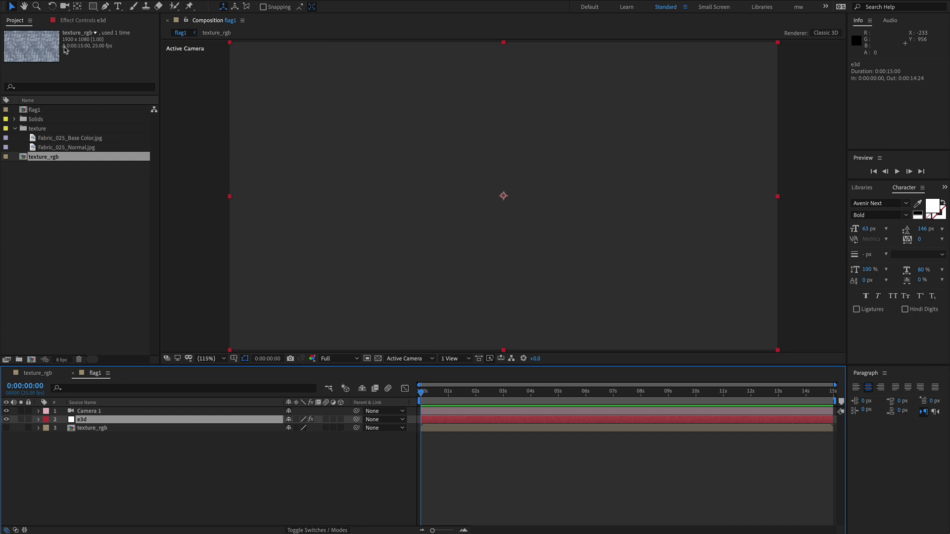
click(85, 20)
click(14, 132)
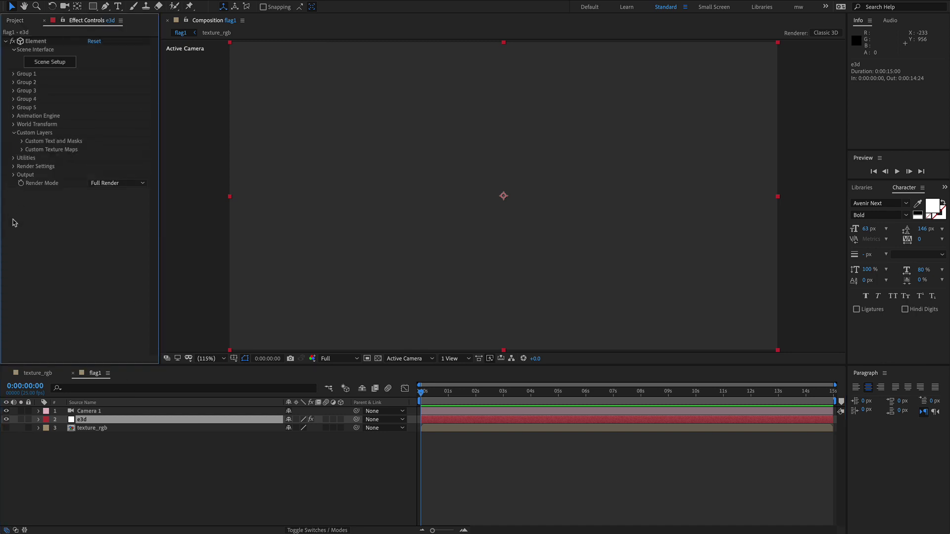
click(22, 149)
click(110, 159)
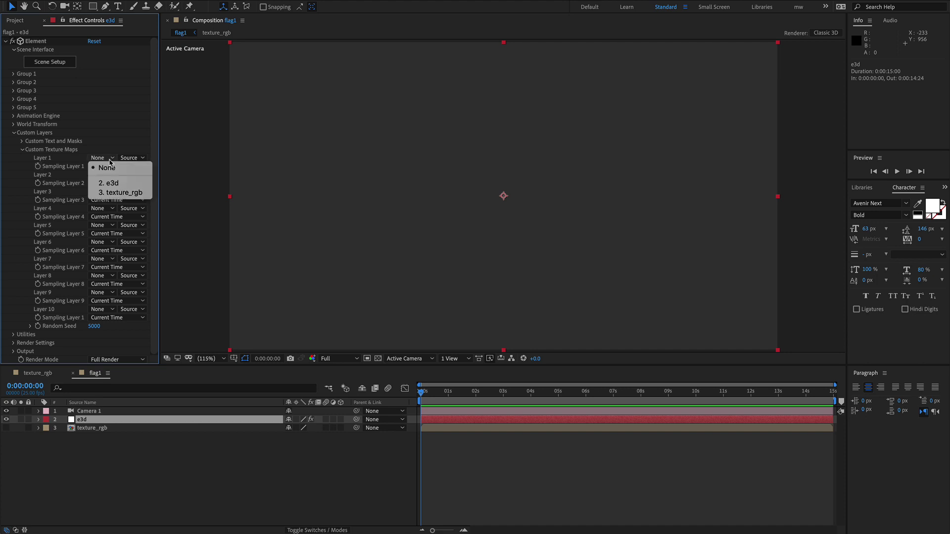
click(125, 192)
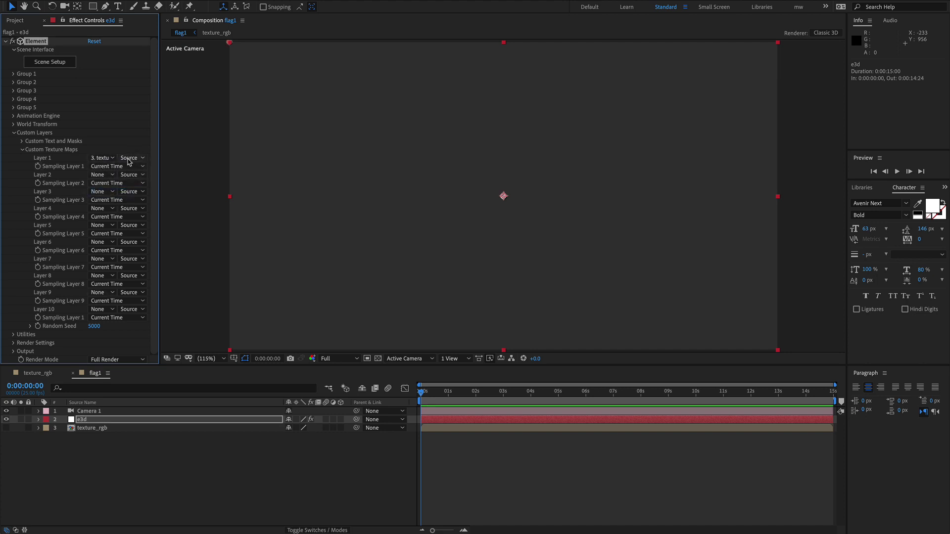
click(128, 159)
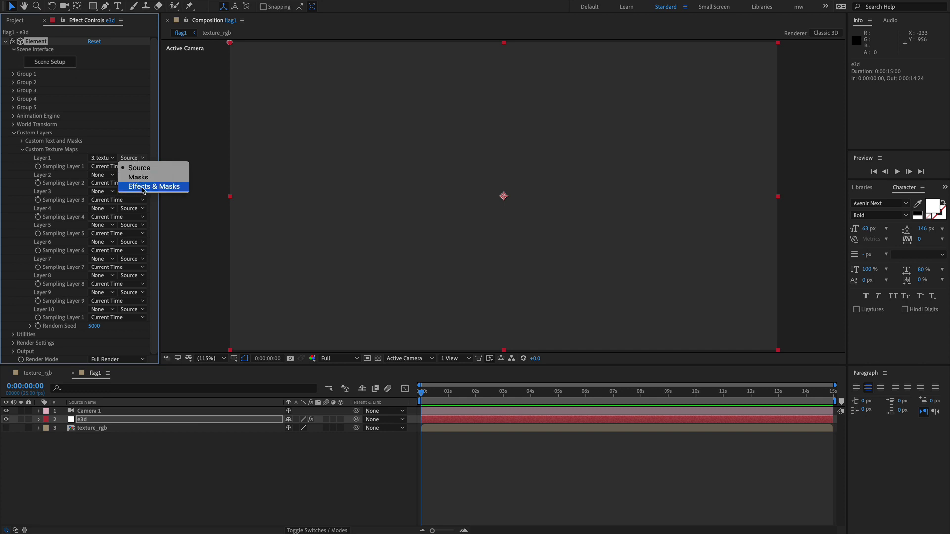
click(143, 187)
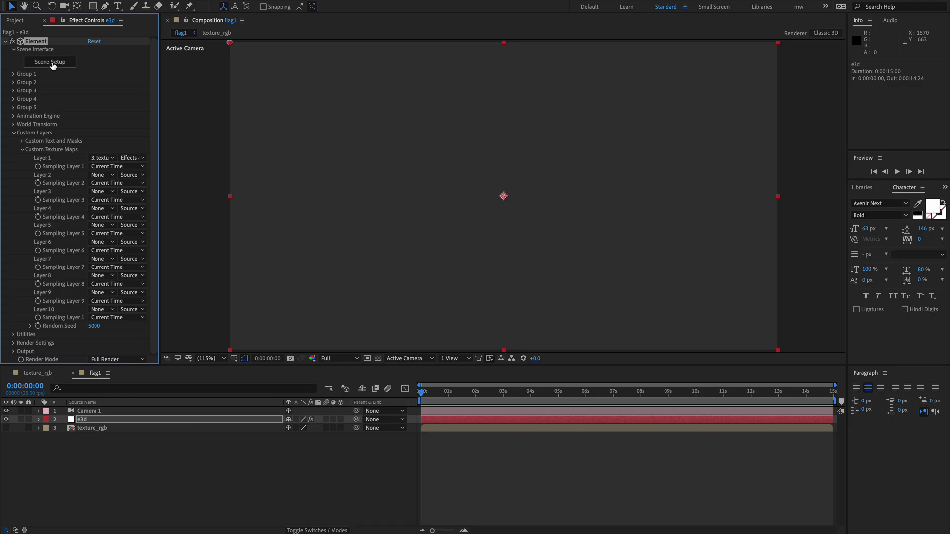
Step: Import the flag_0000.obj 3D sequence in Element's Scene Setup with Load Material enabled and Force Alignment set to From Model
click(50, 62)
click(27, 8)
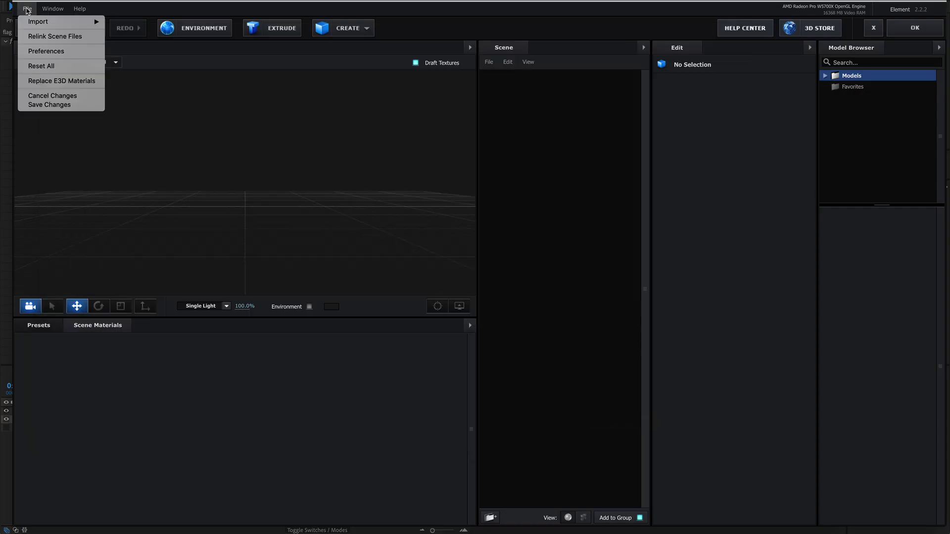
mouse_move(75, 22)
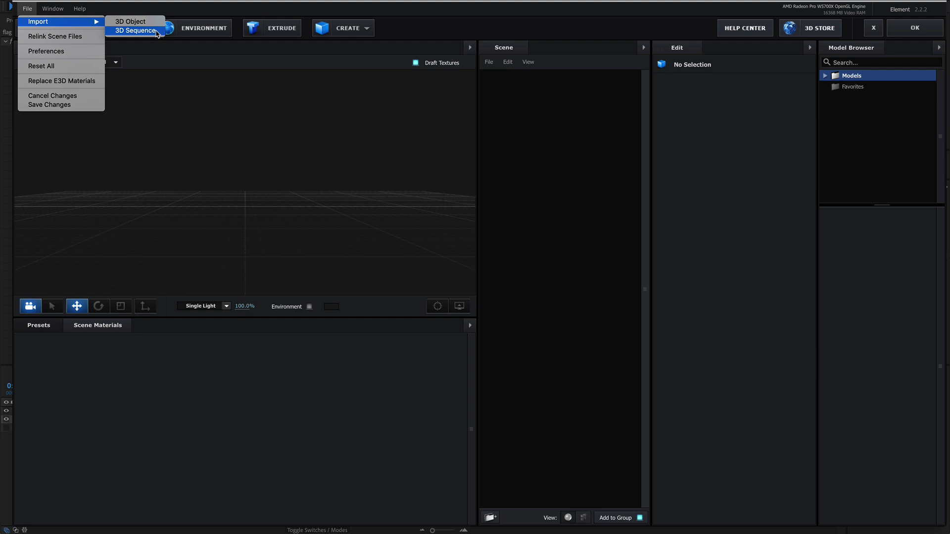
click(136, 31)
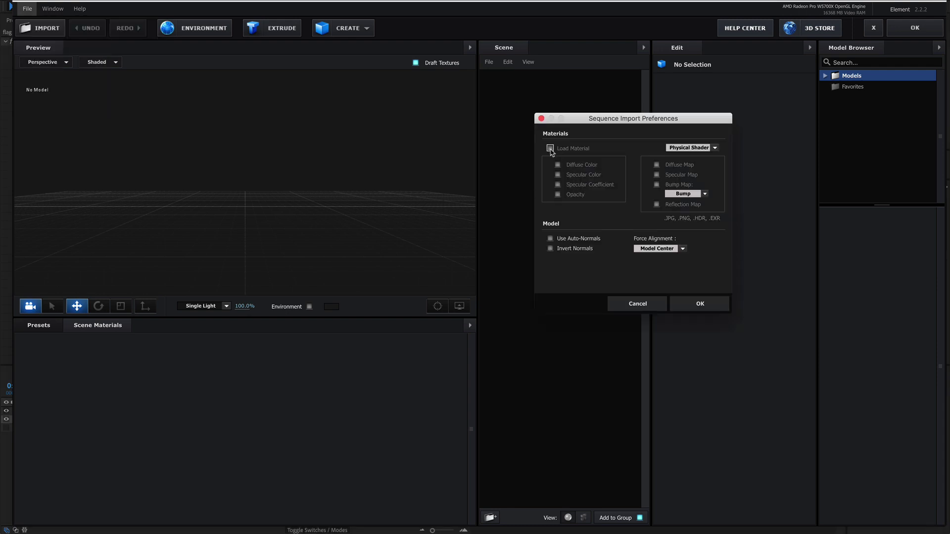
click(551, 148)
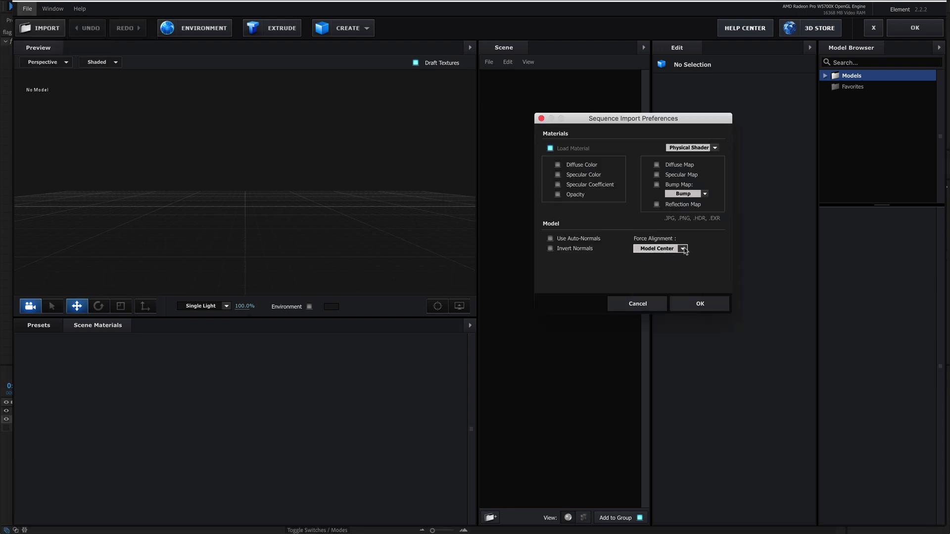
click(684, 249)
click(669, 262)
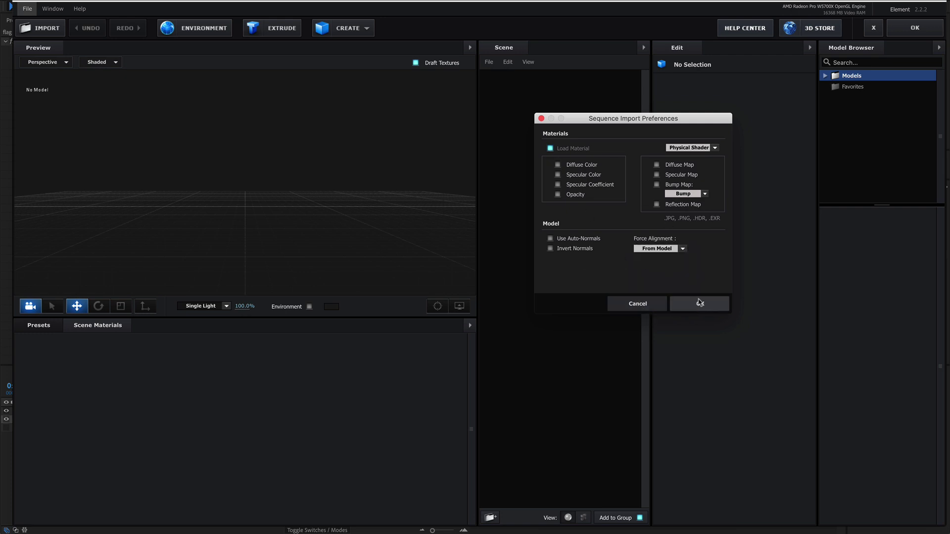
click(700, 304)
Step: Enable Normalize Size for the imported flag sequence
scroll(294, 220, up, 2)
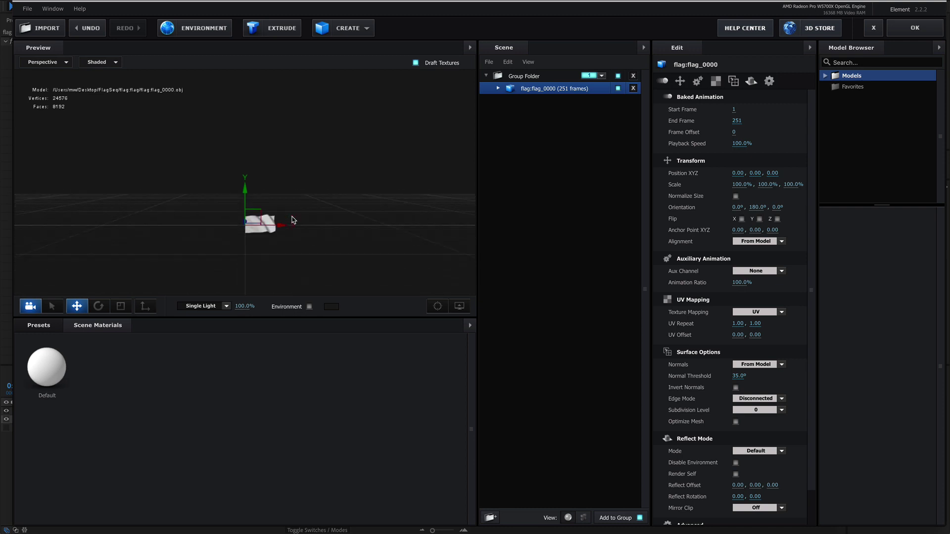
scroll(295, 222, up, 2)
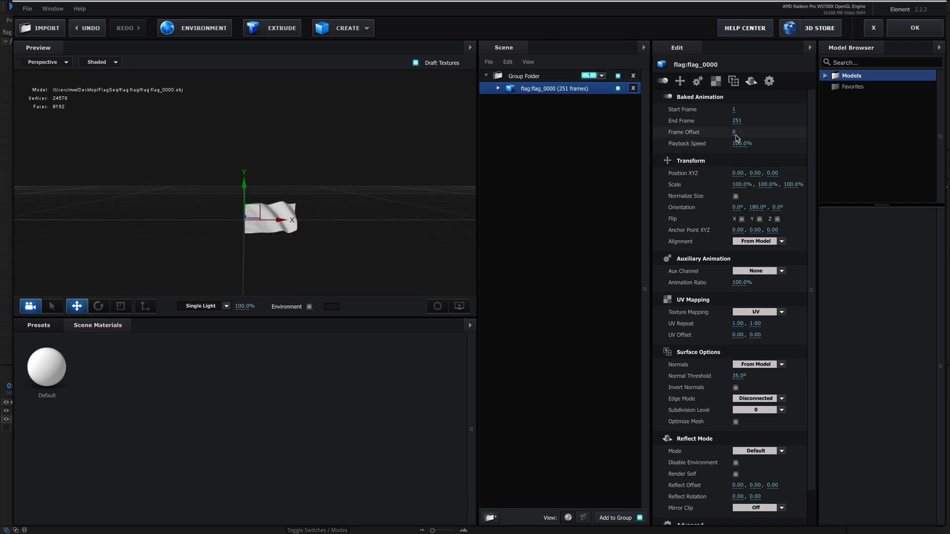
drag(736, 132, 798, 134)
click(735, 197)
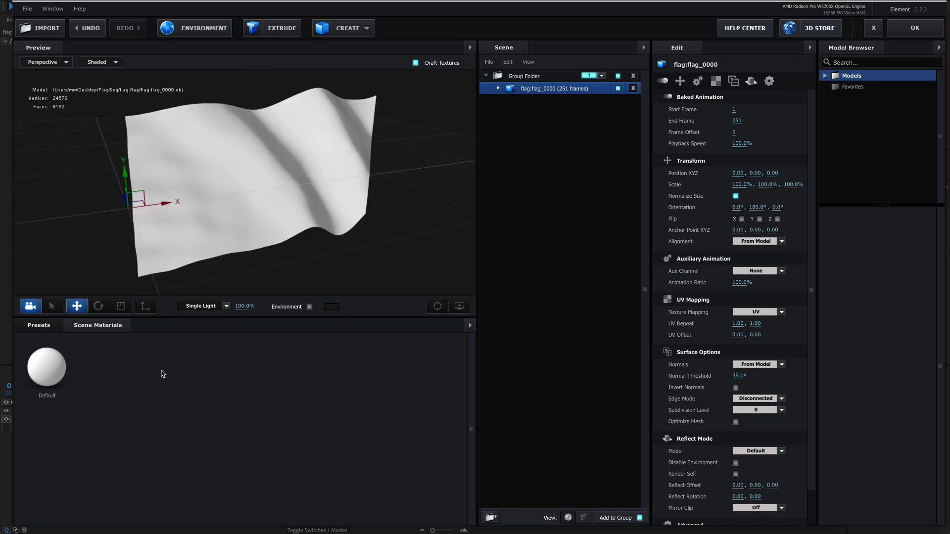
Step: Enable the diffuse texture of the flag's Default material, assign Custom Layer 1 [texture_rgb] to it, and return to the composition
click(498, 89)
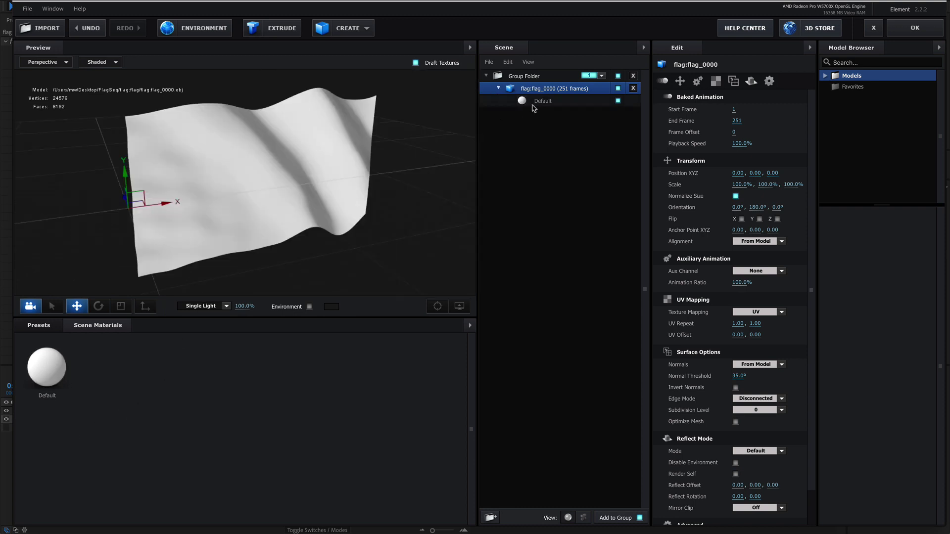
click(542, 102)
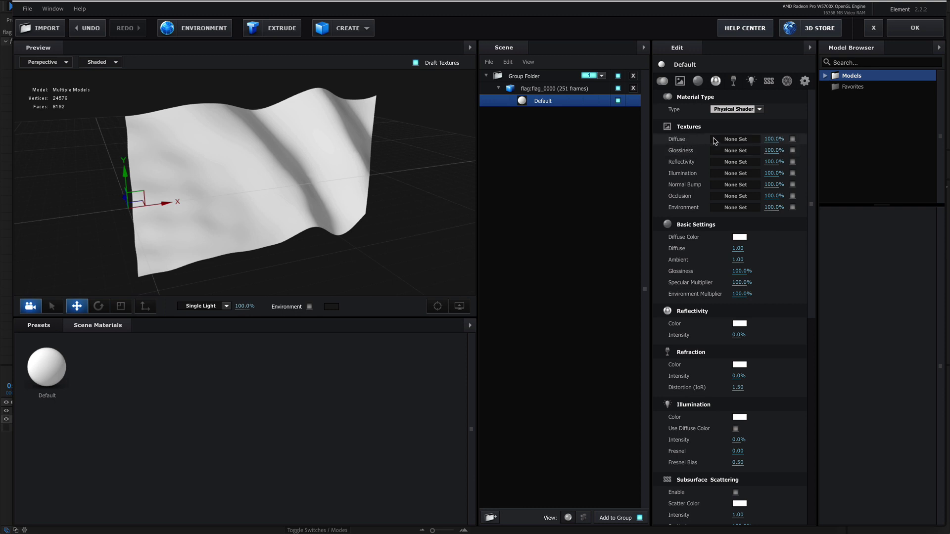
click(793, 139)
click(744, 141)
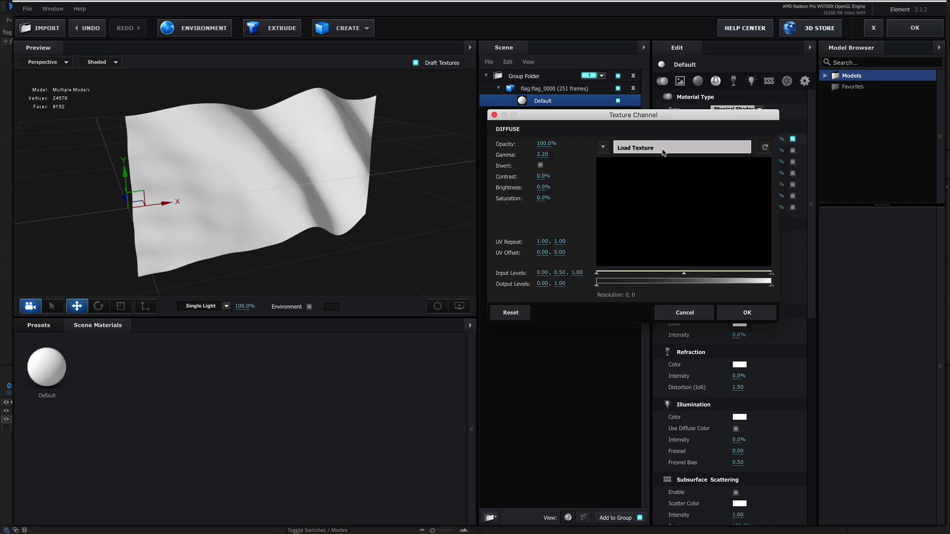
click(603, 147)
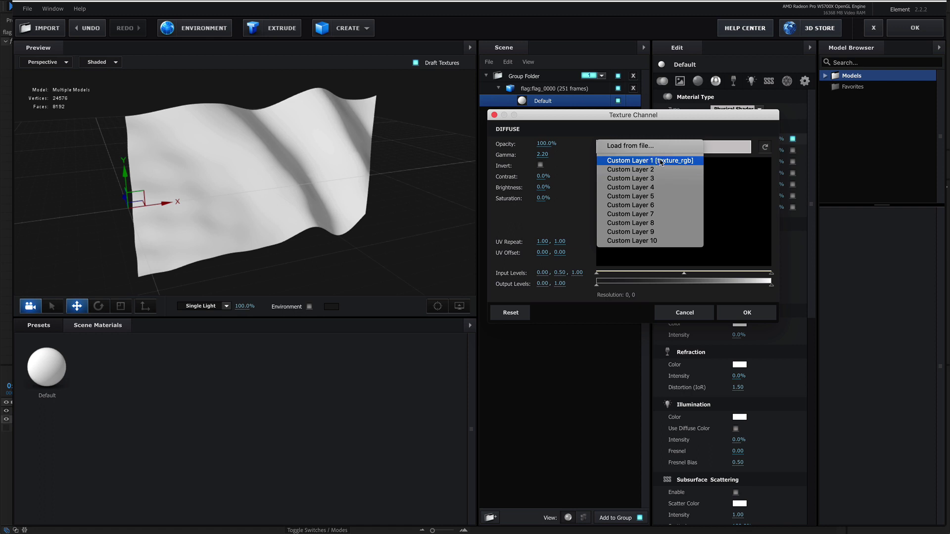
click(662, 161)
click(747, 312)
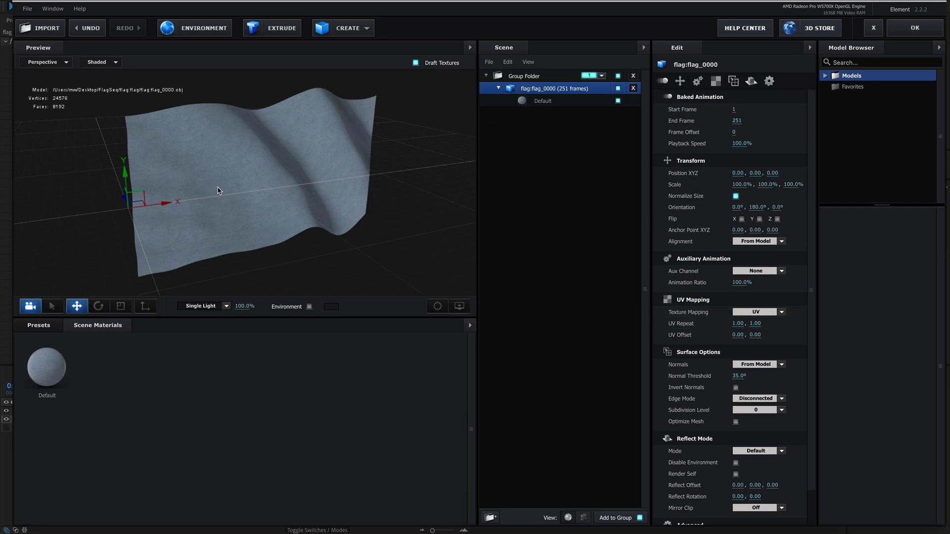
drag(218, 190, 265, 159)
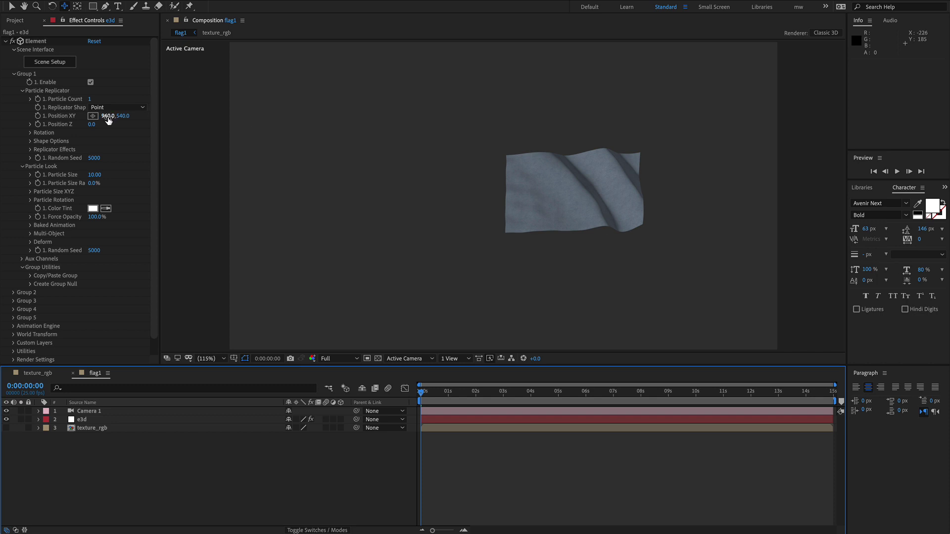
drag(109, 120, 254, 195)
key(ctrl+z)
key(ctrl+z)
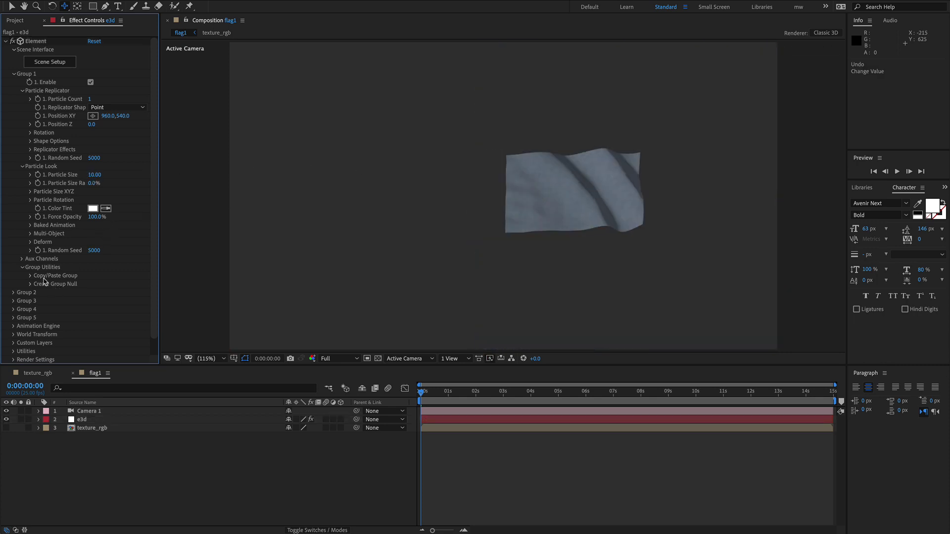
Step: Create a group null for Element's Group 1 and select the null layer
click(31, 284)
click(59, 296)
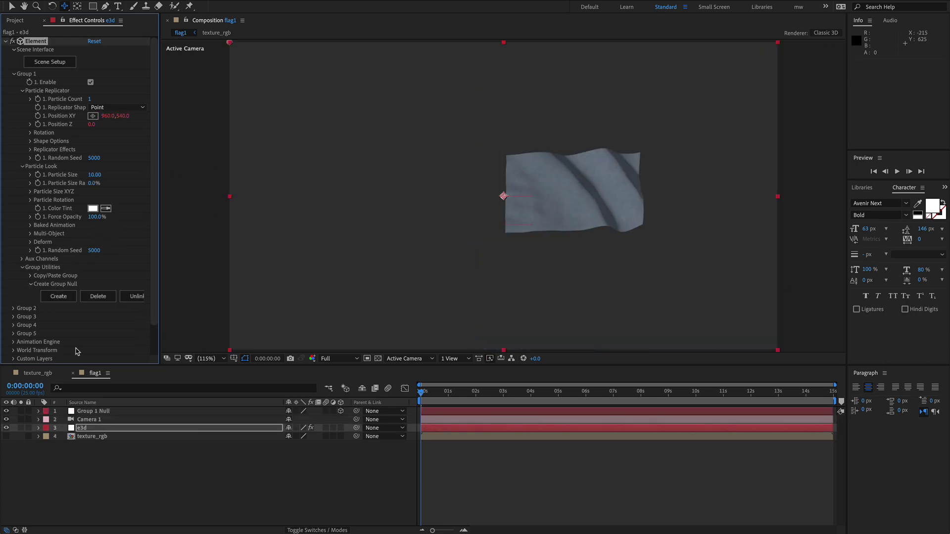
click(95, 412)
Step: Reposition Group 1 Null and orbit and dolly Camera 1 so the angled flag fills the frame, and preview the waving motion
drag(528, 223, 621, 280)
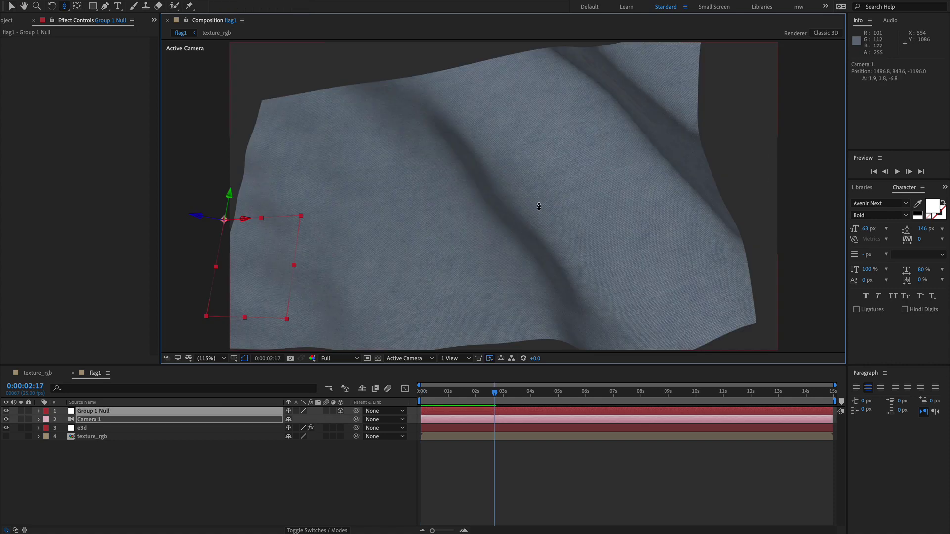
drag(536, 206, 559, 221)
key(c)
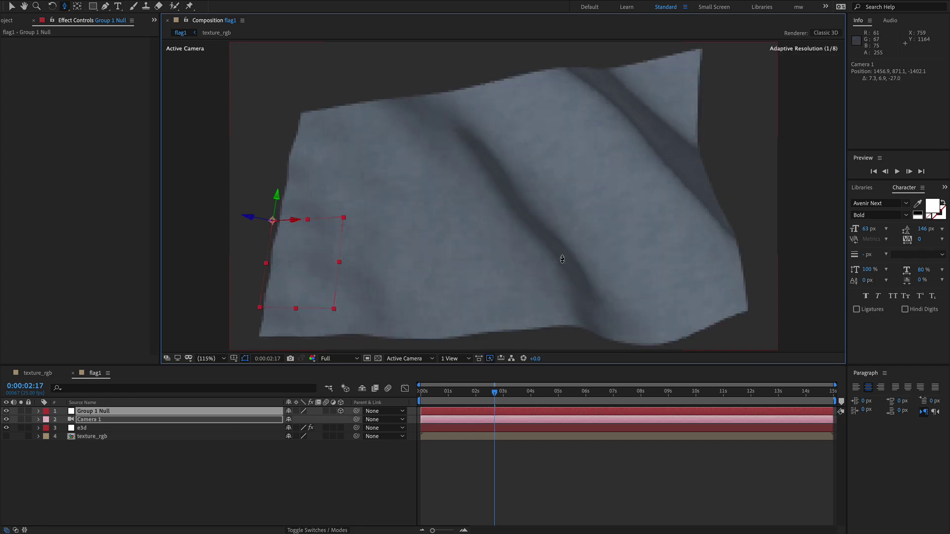
key(space)
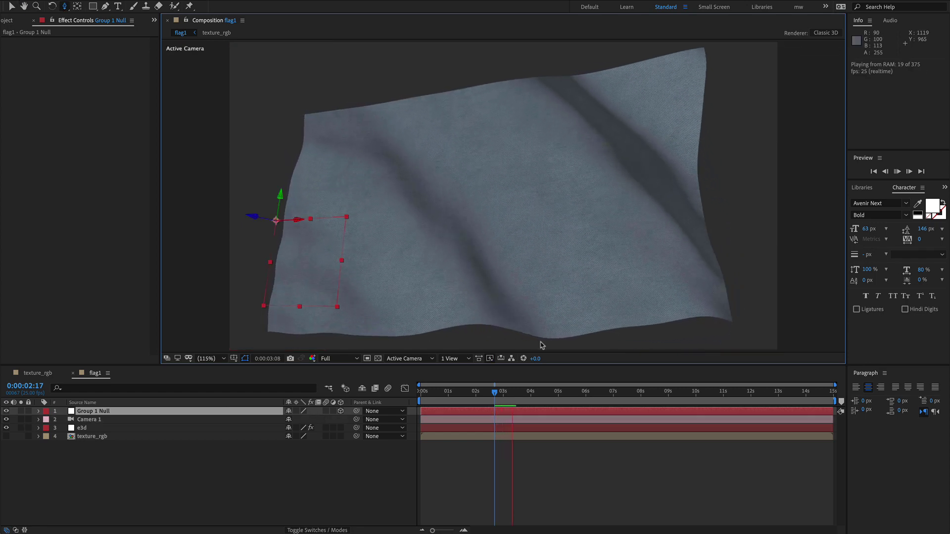
key(space)
Step: Duplicate the texture_rgb composition in the project and rename the copy texture_norm
click(87, 212)
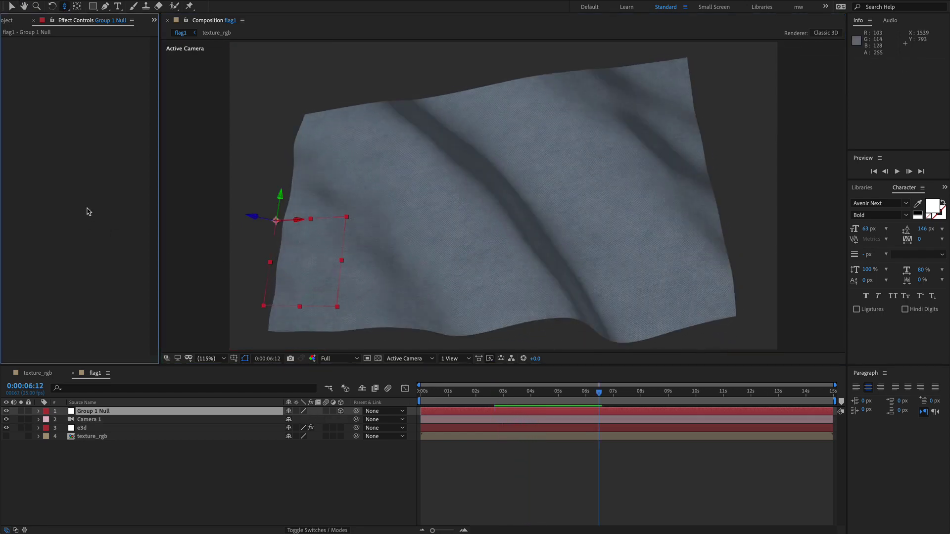
click(10, 23)
click(55, 188)
click(48, 162)
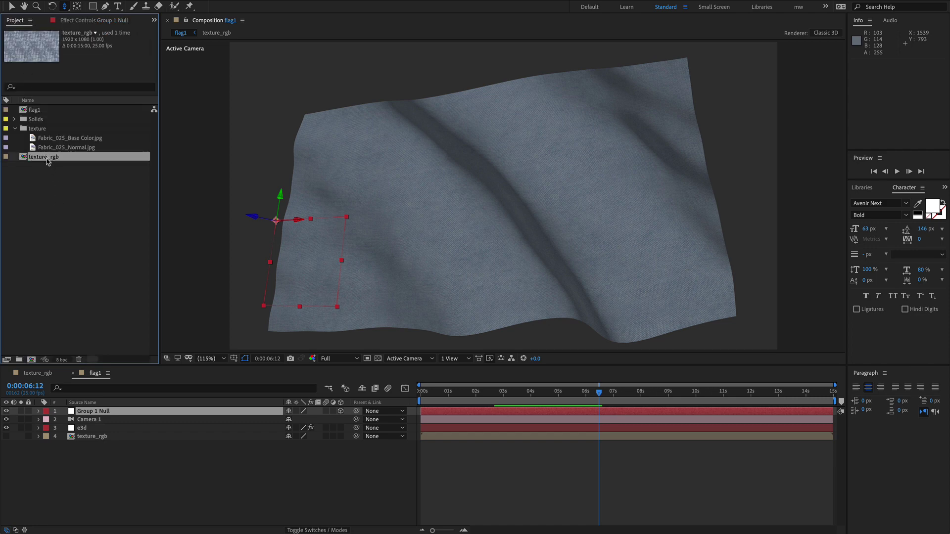
key(super+d)
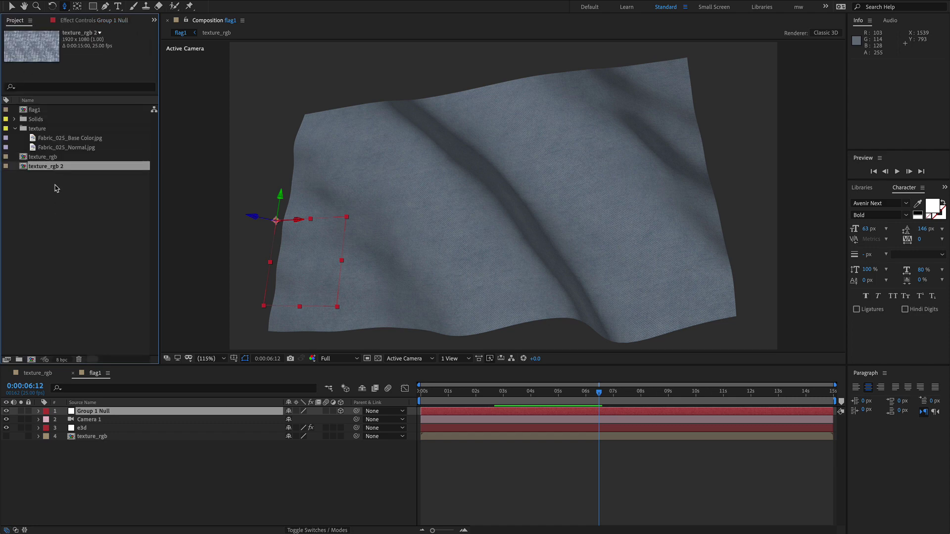
key(Return)
key(Right)
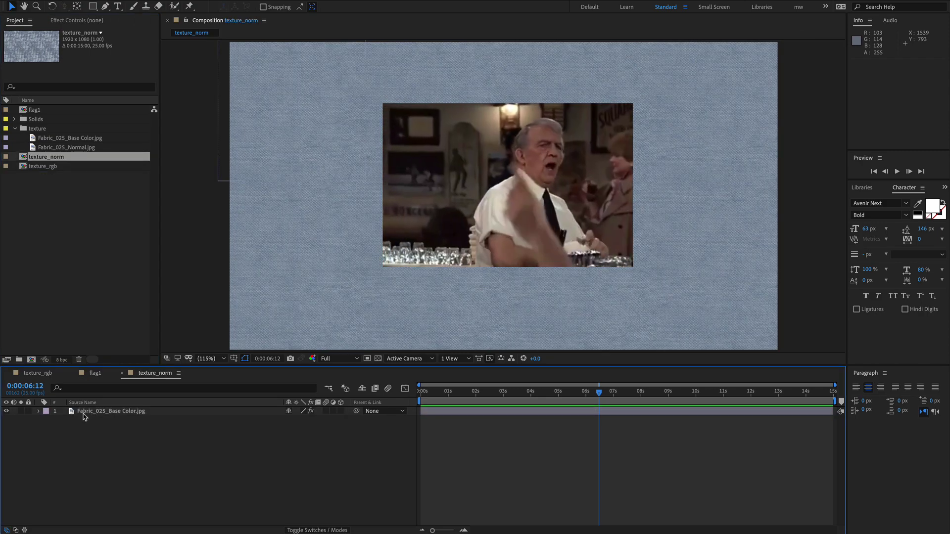
Step: Replace texture_norm's base colour layer with Fabric_025_Normal.jpg and add texture_norm as a hidden layer at the bottom of flag1
click(84, 414)
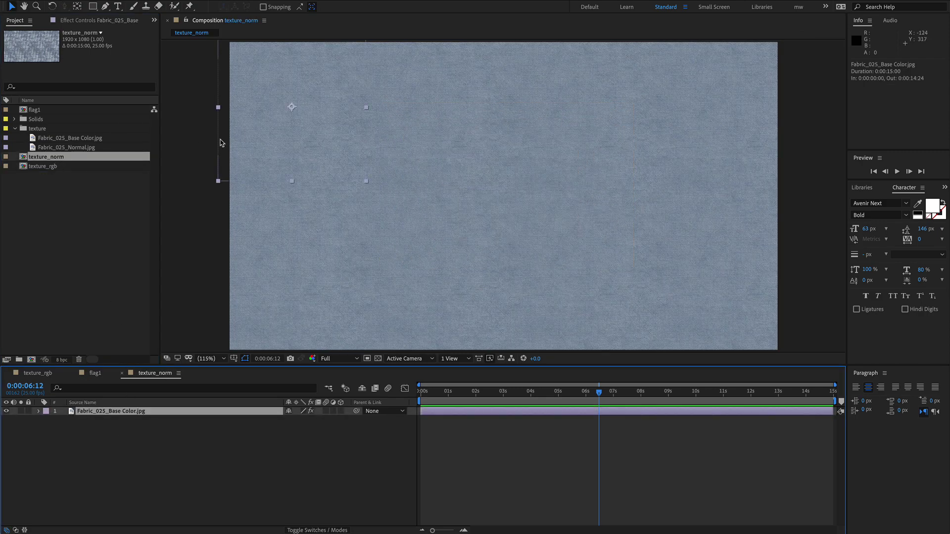
alt+drag(75, 146, 299, 229)
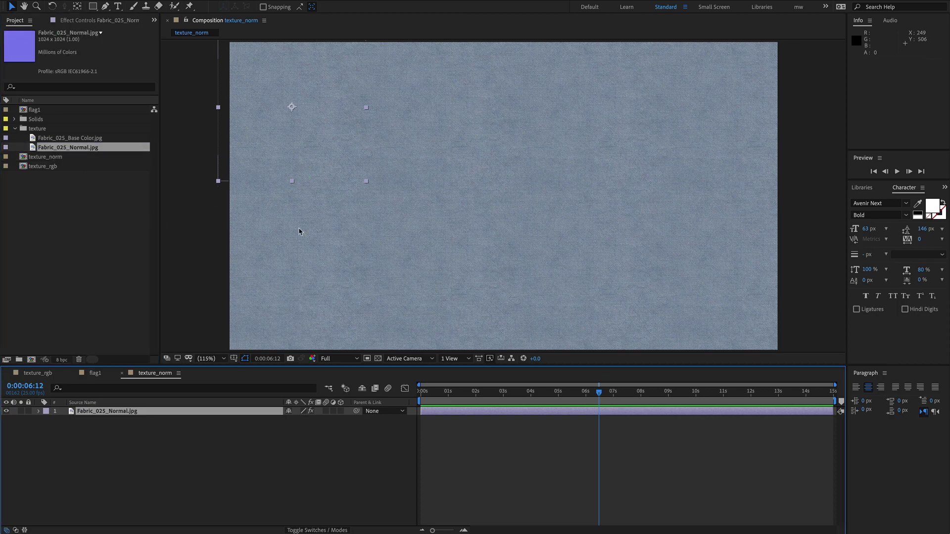
click(95, 374)
drag(44, 156, 55, 449)
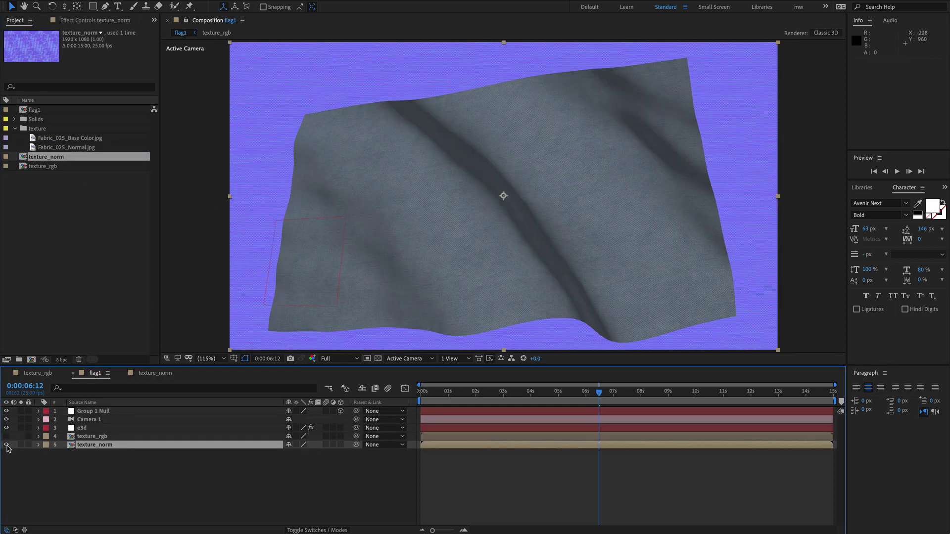
click(6, 445)
Step: Set Layer 2 of the e3d layer's custom texture maps to texture_norm with Effects & Masks as its source
click(87, 428)
click(70, 20)
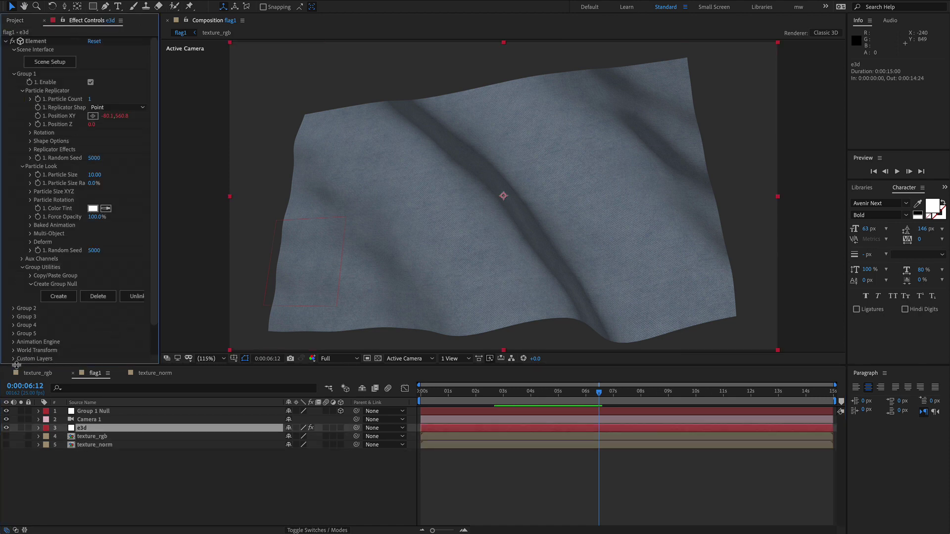
scroll(79, 277, down, 5)
click(101, 208)
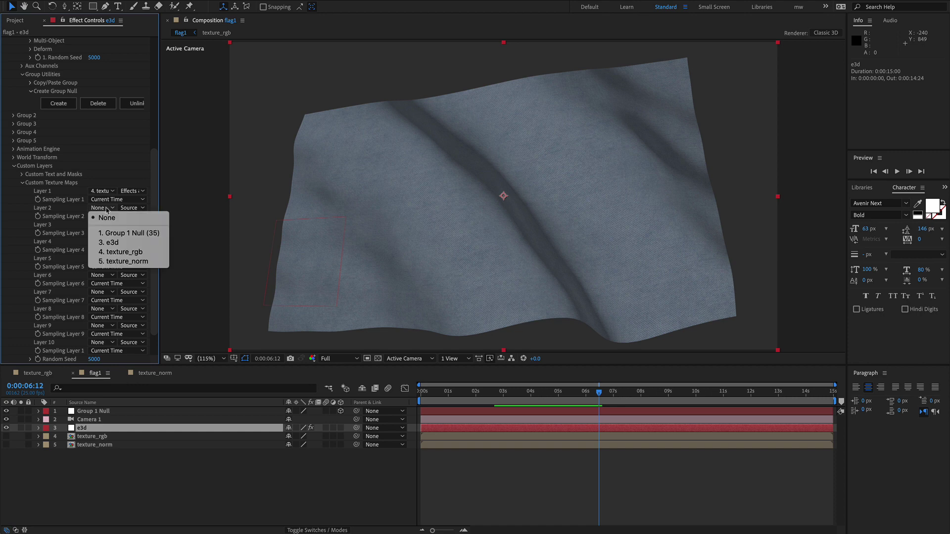
click(124, 261)
click(131, 208)
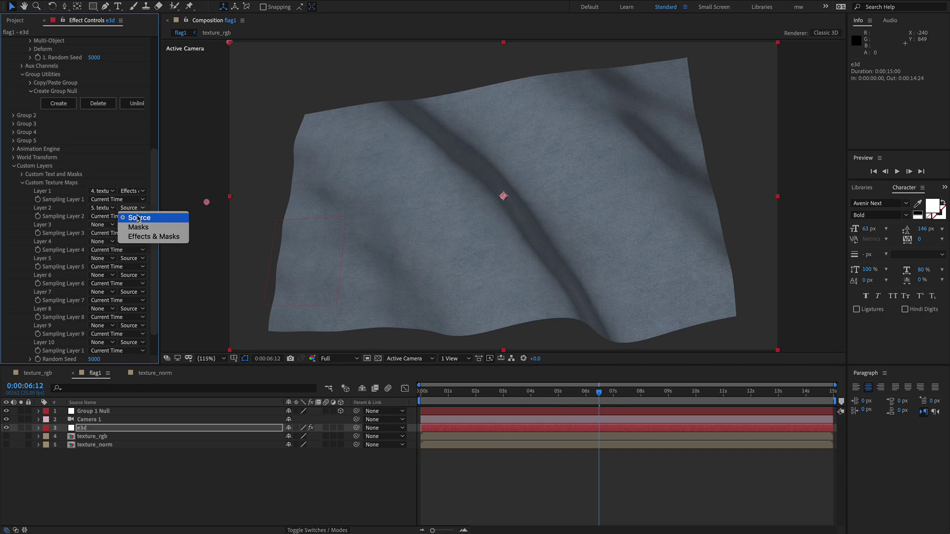
click(137, 238)
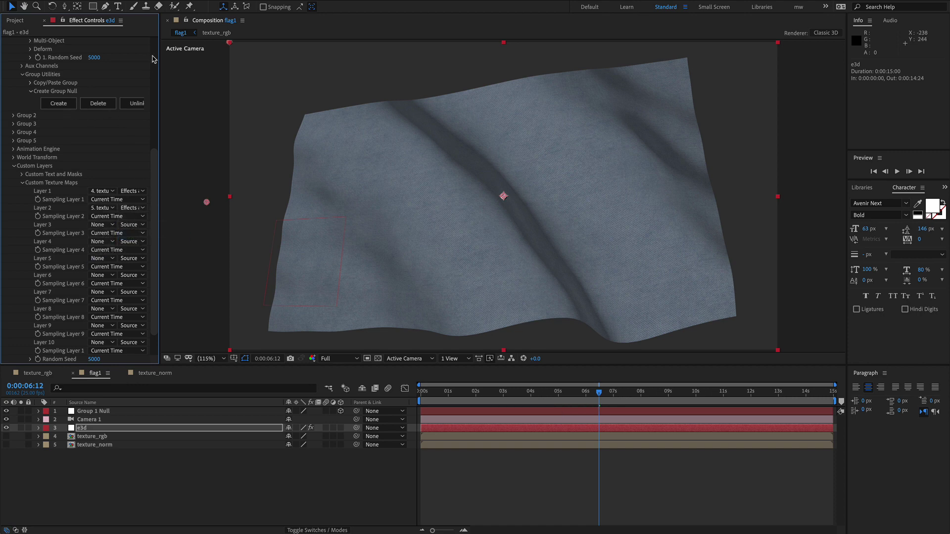
Step: In Scene Setup, assign Custom Layer 2 to the Default material's Normal Bump channel and set its Glossiness to about 11%
scroll(152, 59, up, 5)
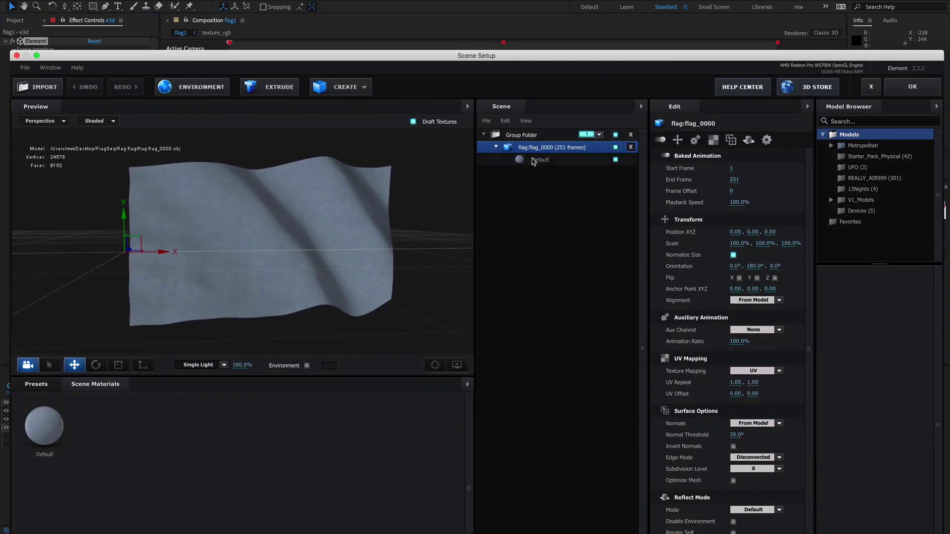
click(533, 162)
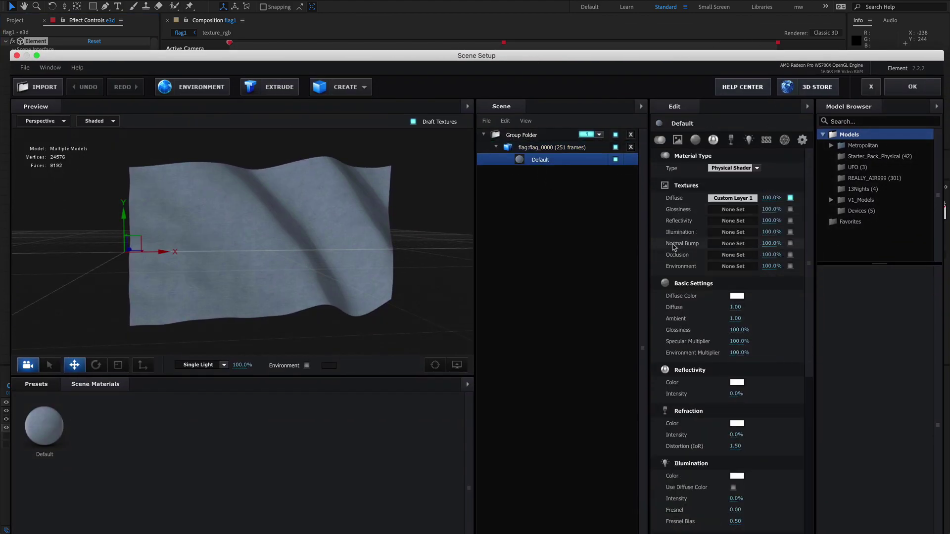
click(731, 246)
click(728, 248)
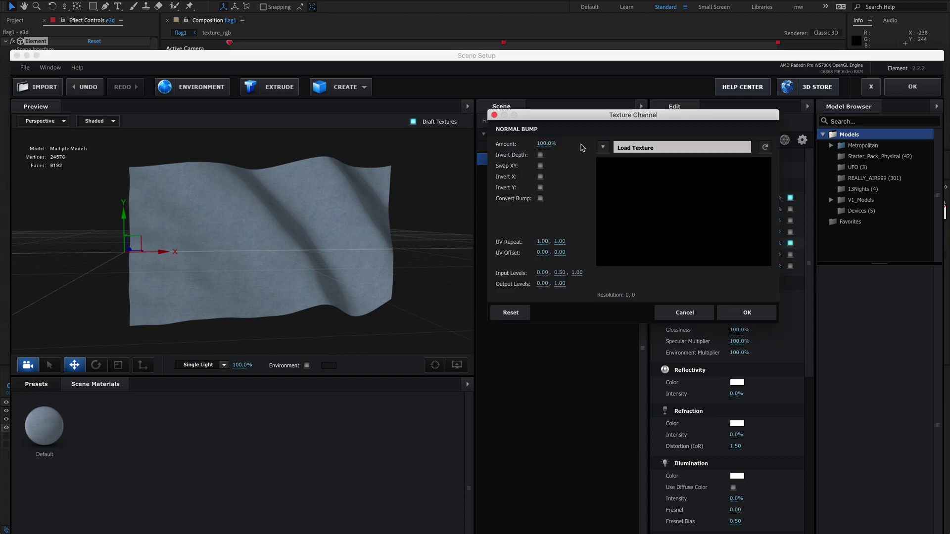
click(606, 147)
click(630, 170)
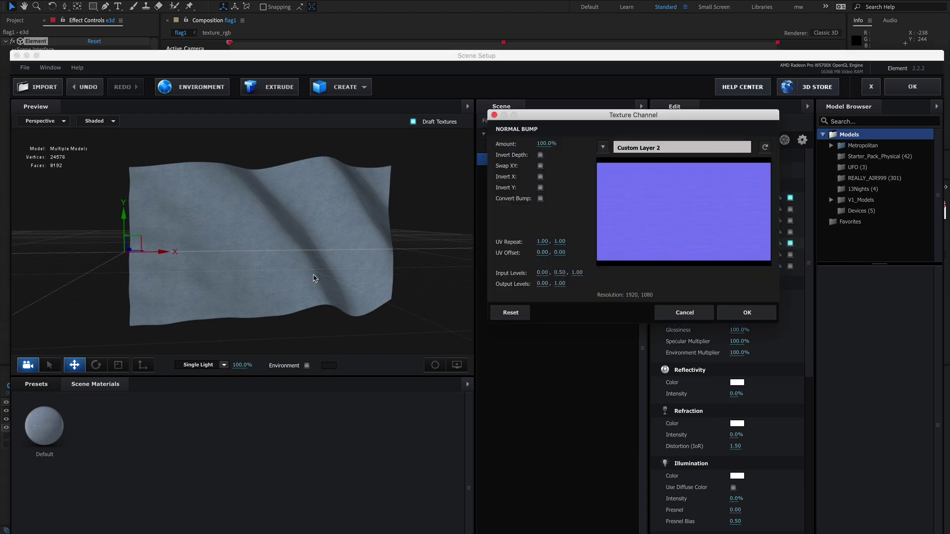
click(748, 311)
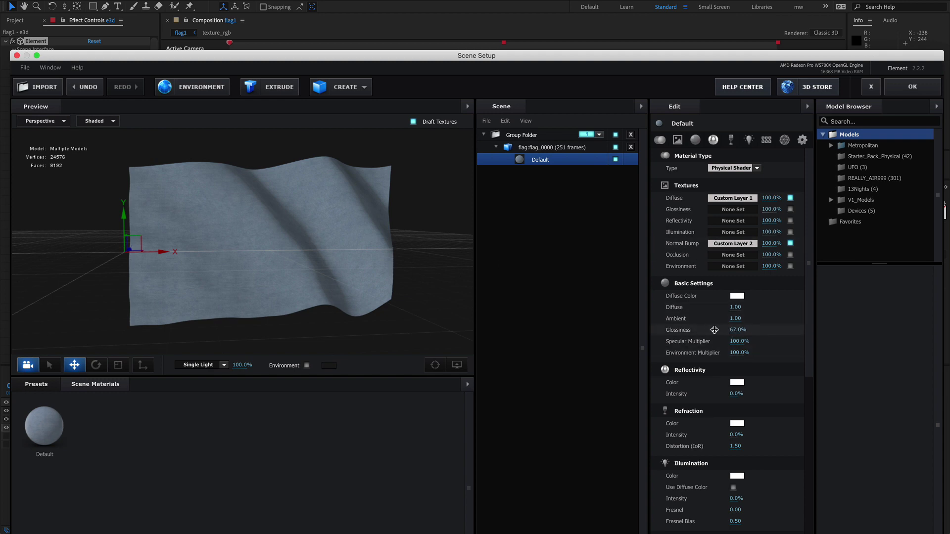
drag(703, 330, 689, 331)
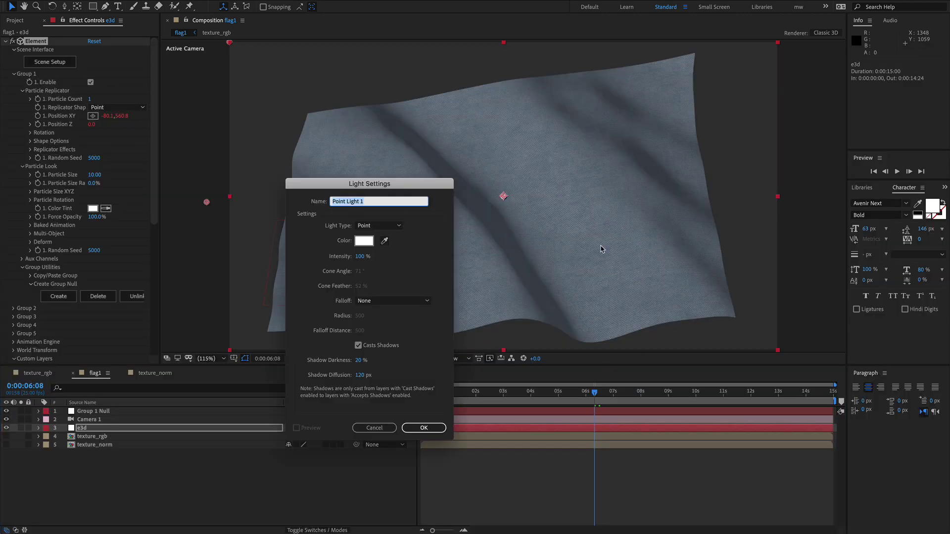
Step: Add a shadow-casting point light named Point Light 1 and move it to about 1430, 250, -857, checking the flag at 0:00:11:02
key(Return)
key(p)
drag(315, 437, 317, 437)
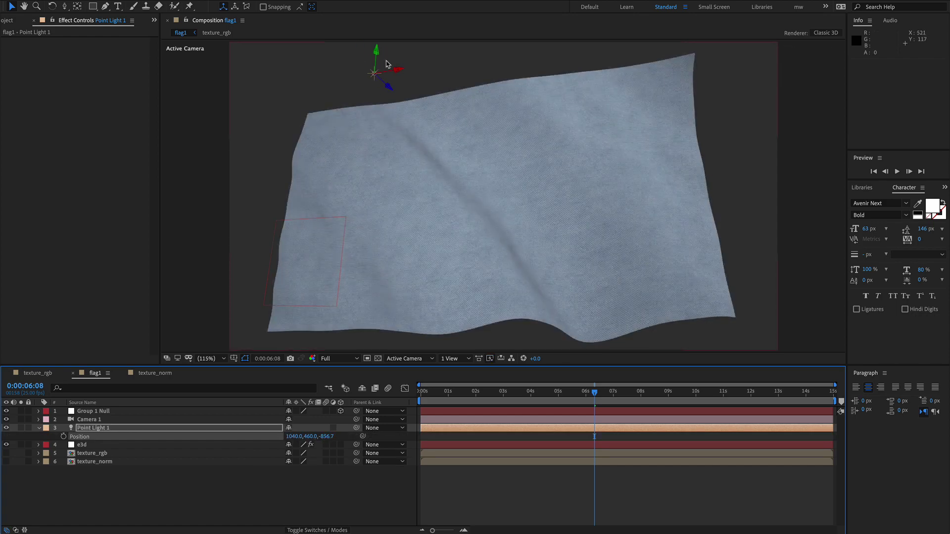
drag(396, 64, 589, 110)
click(725, 391)
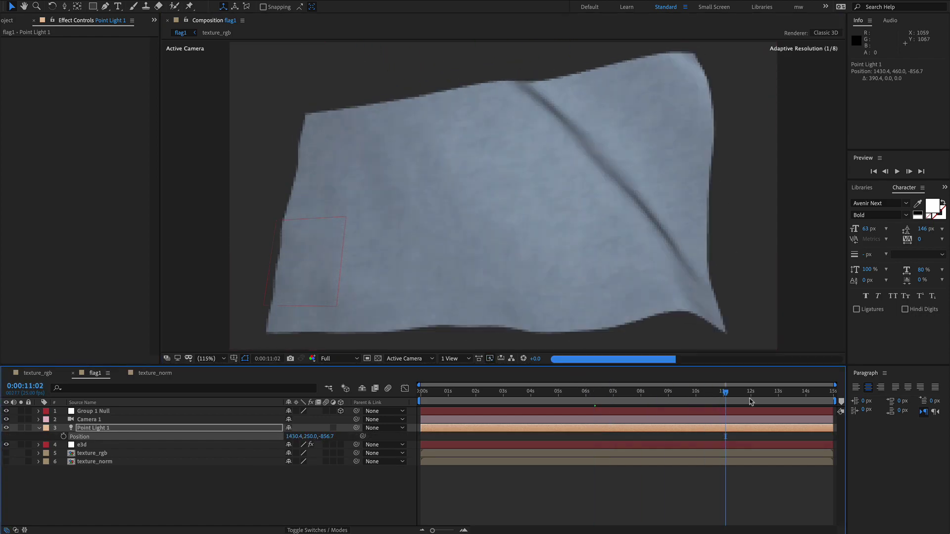
Step: In Scene Setup, create a cylinder at the flag's attached edge and scale it to about 8.1% in X and Z as the pole
click(82, 445)
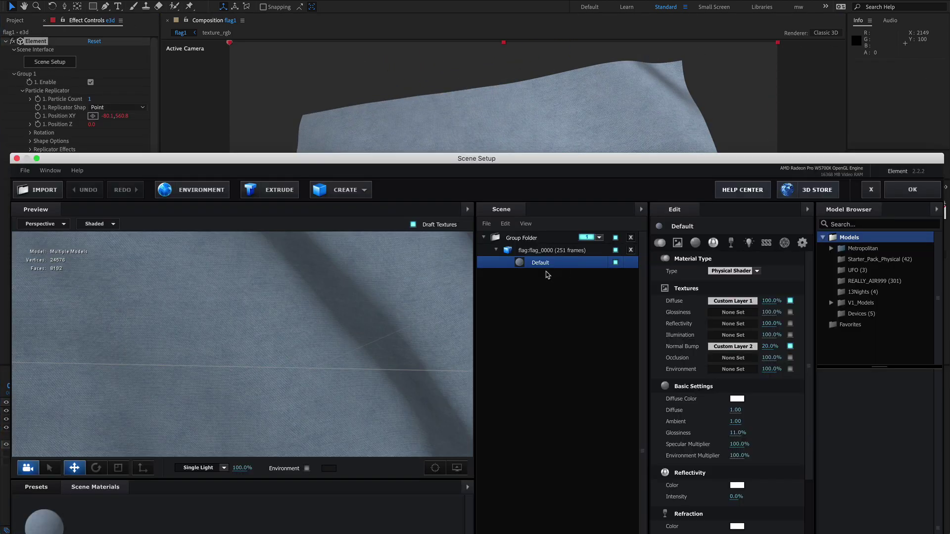
scroll(389, 319, down, 10)
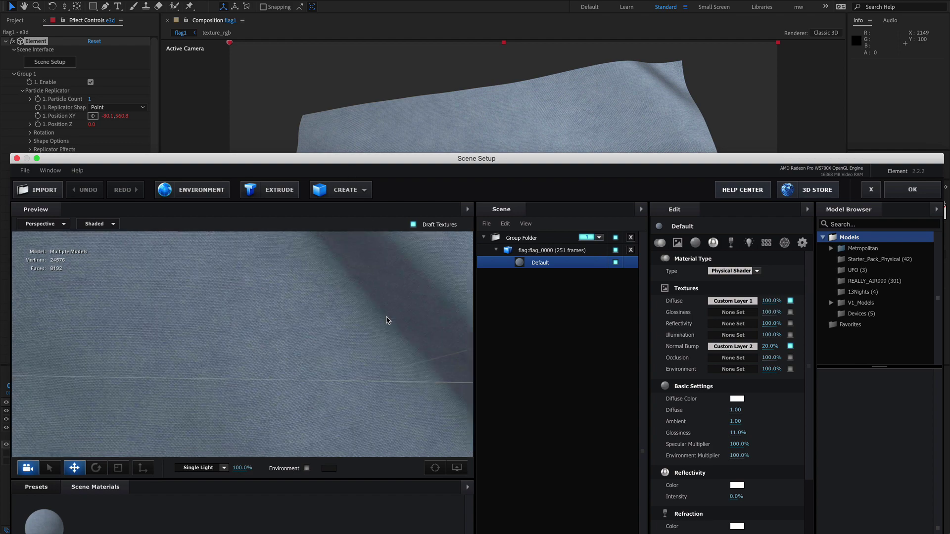
click(347, 189)
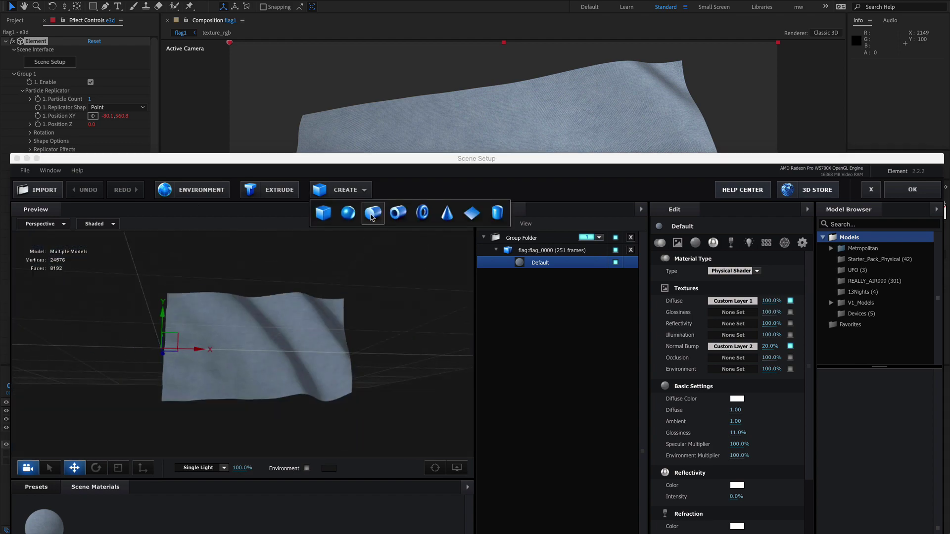
click(425, 212)
drag(258, 277, 163, 426)
click(119, 467)
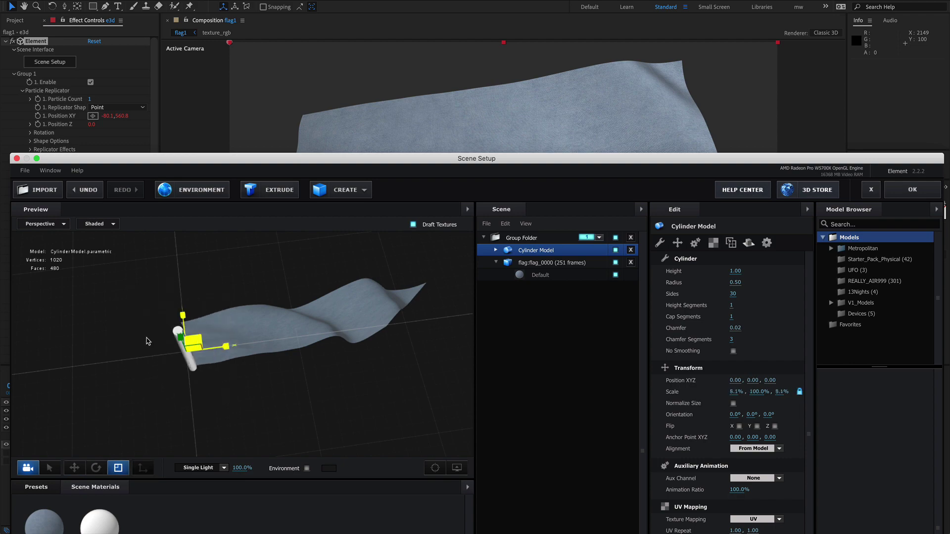
drag(201, 297, 271, 271)
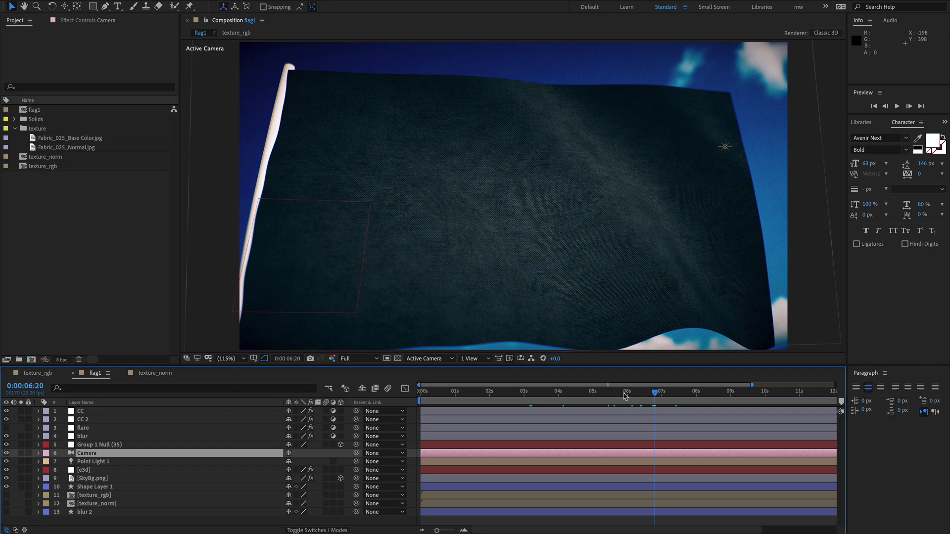
Step: Open the texture_rgb composition and compare the fabric with Adjustment Layer 4 hidden and shown
click(668, 394)
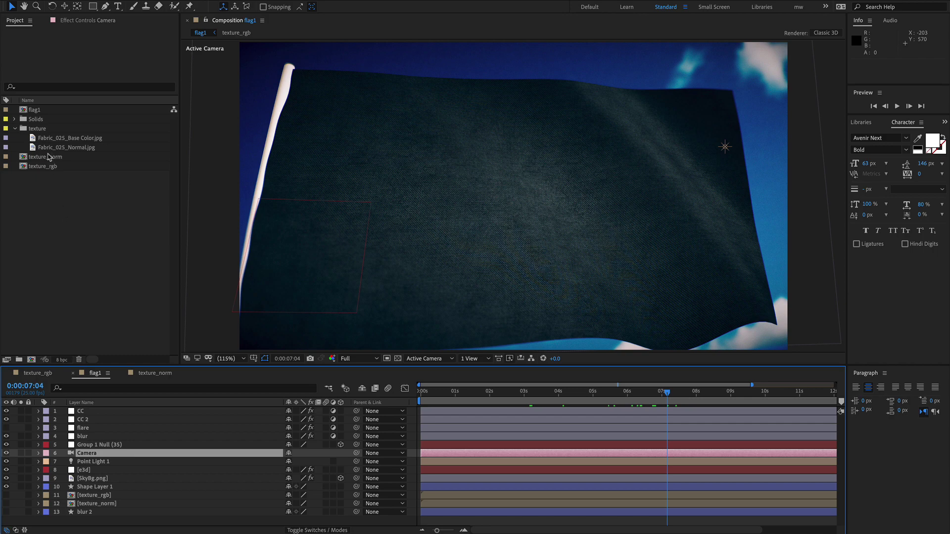
double_click(43, 166)
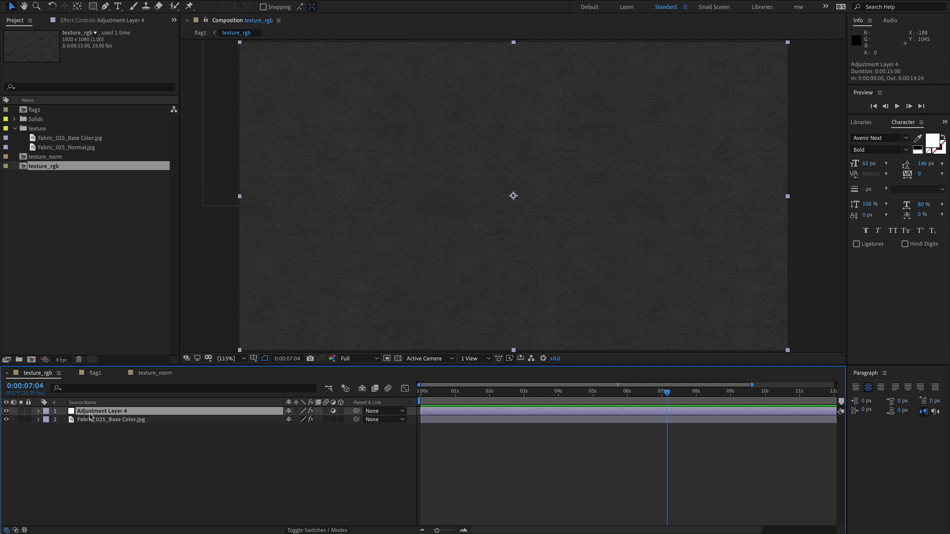
click(7, 412)
click(7, 411)
Step: Add a centred white "CAPTION 1" text layer to texture_rgb and scale it proportionally to about 438%
click(121, 9)
click(504, 210)
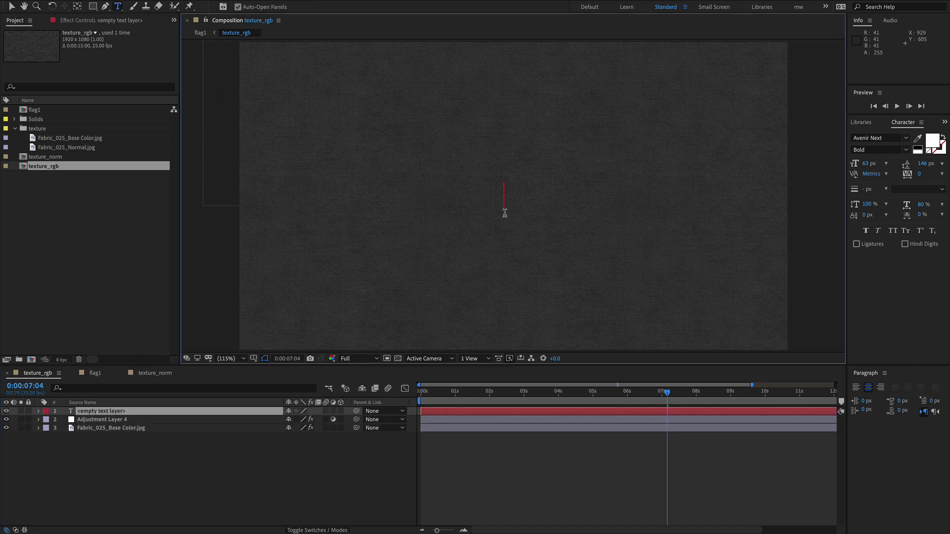
text(CAPTION 1)
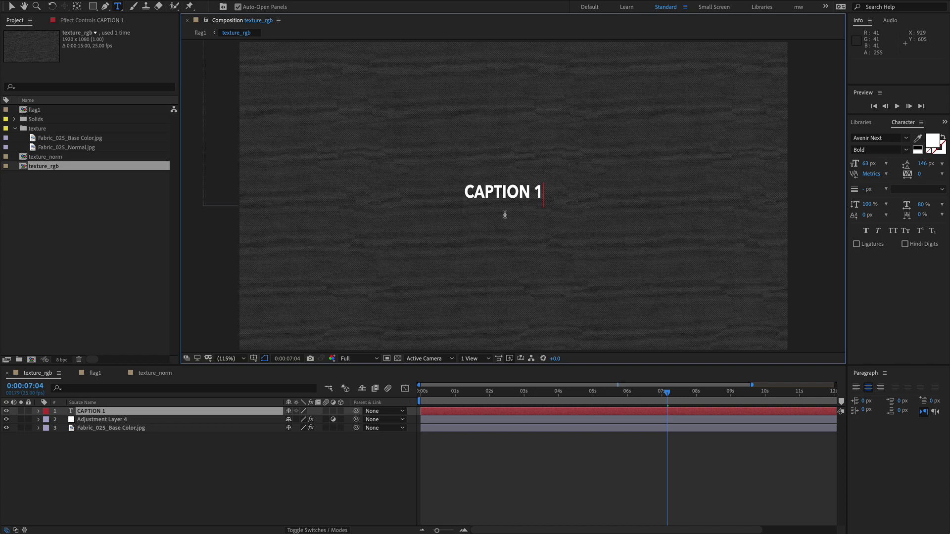
key(ctrl+Return)
key(v)
shift+drag(541, 185, 681, 161)
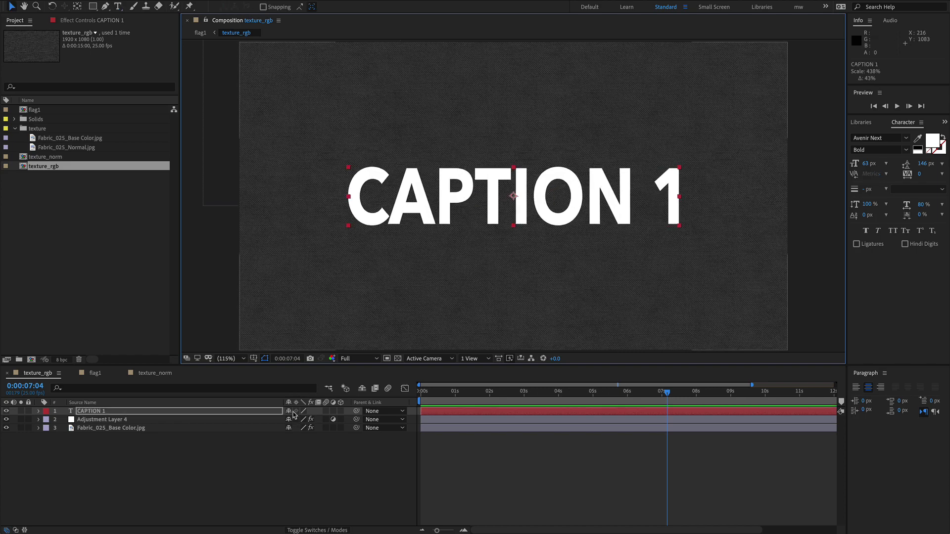
Step: Lower the CAPTION 1 text layer's opacity to 42% so the fabric texture blends through it
key(t)
drag(292, 420, 263, 420)
click(203, 472)
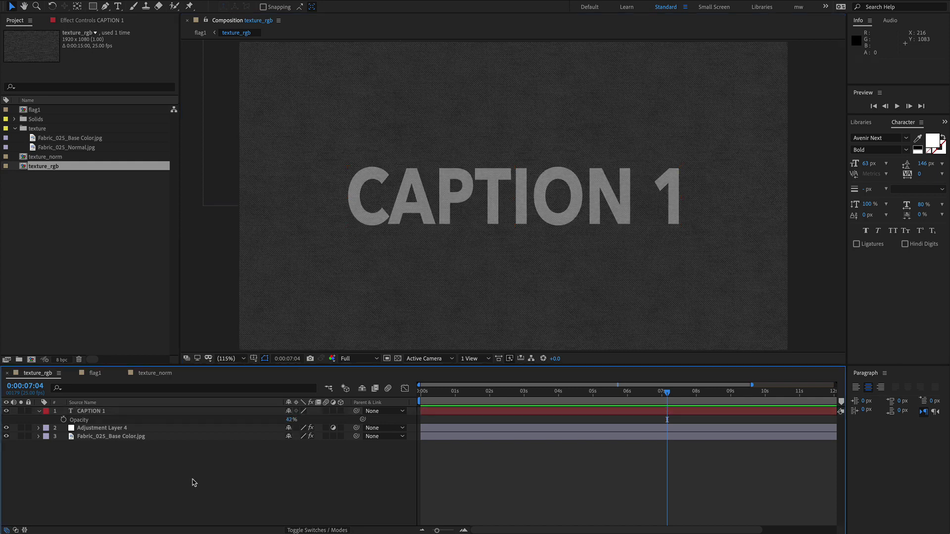
Step: Return to the flag1 composition and scrub to 0:00:09:07 to review the caption on the waving flag
click(329, 389)
click(281, 386)
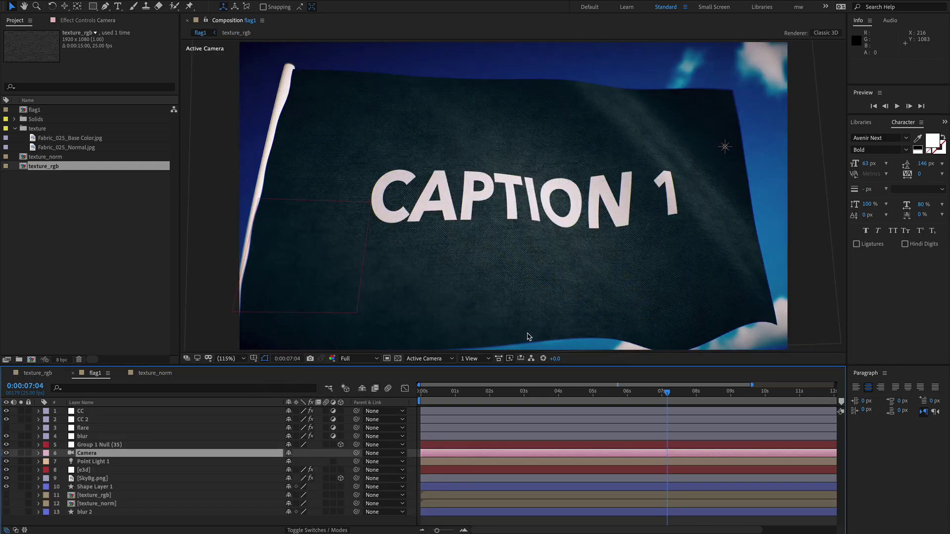
drag(623, 392, 741, 393)
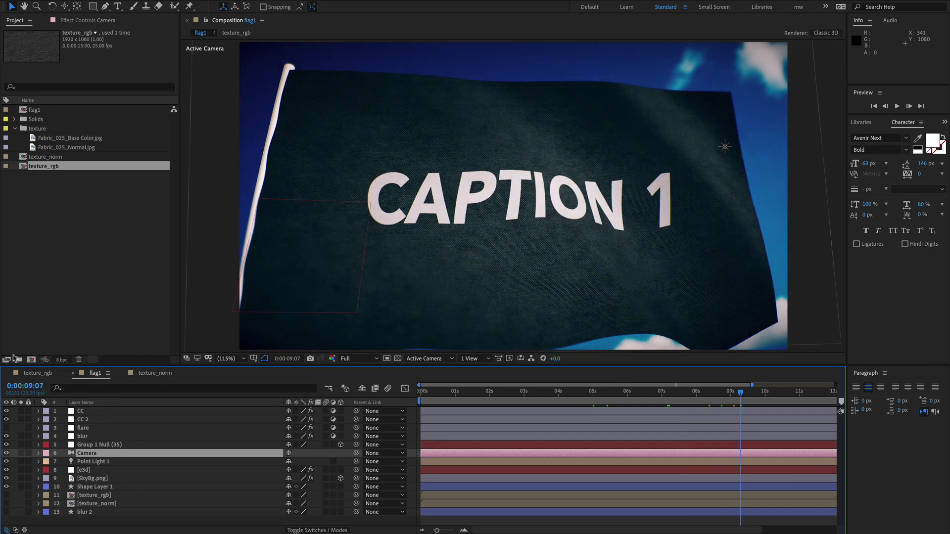
Step: Open the texture_rgb composition and display the Essential Graphics panel
click(43, 375)
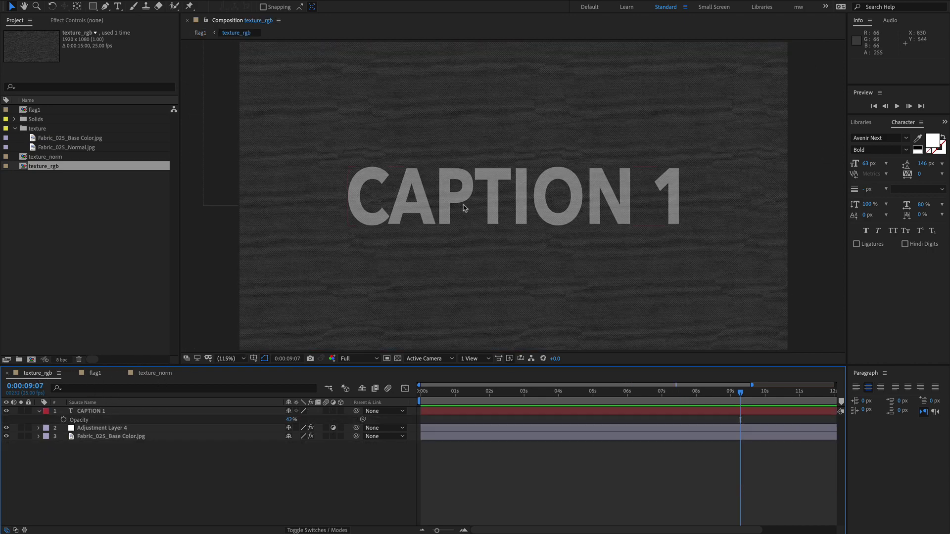
click(316, 1)
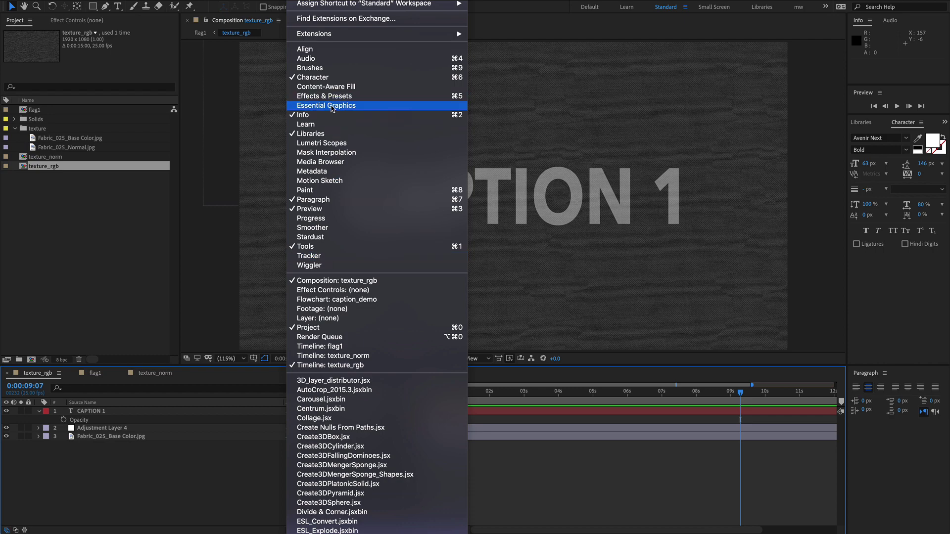
click(332, 106)
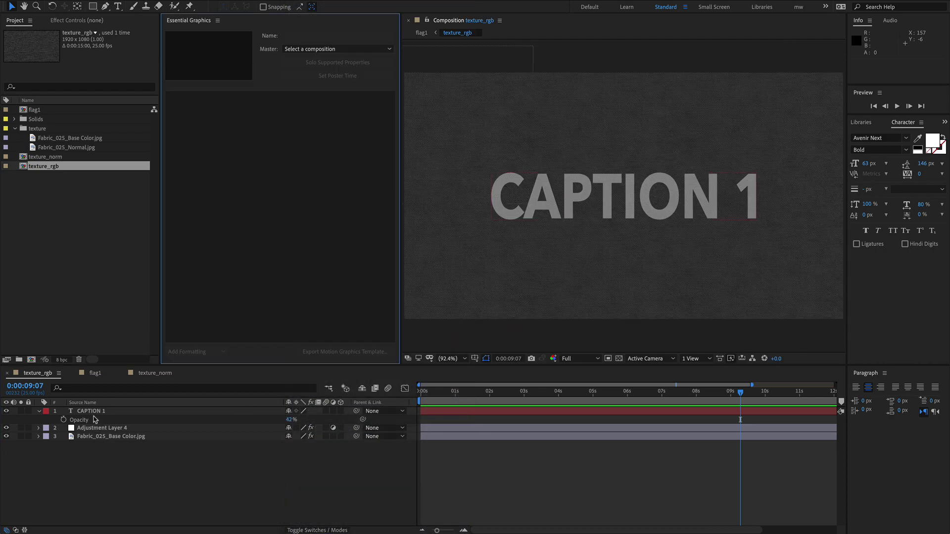
Step: Expose the CAPTION 1 layer's Source Text as an Essential Graphics property of texture_rgb and name it "Titile"
click(69, 412)
click(40, 411)
click(40, 411)
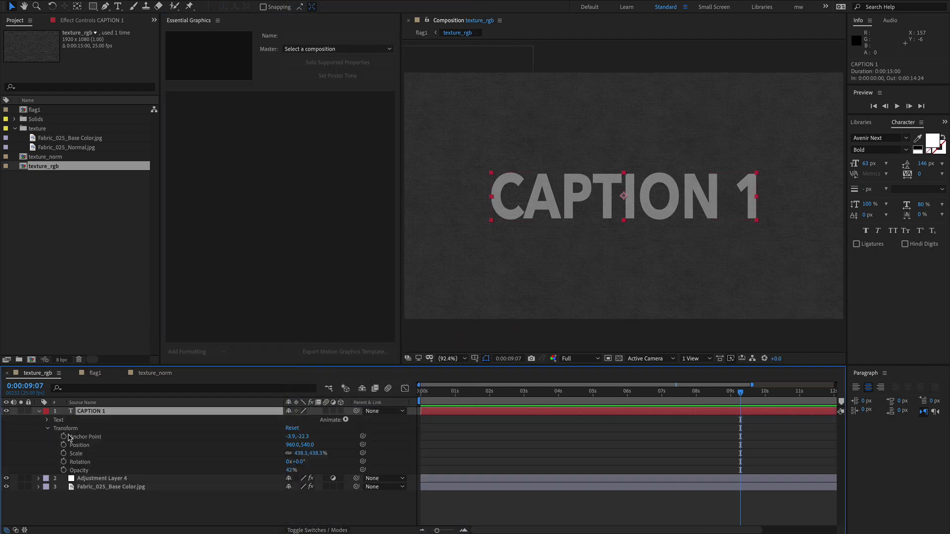
click(48, 429)
click(48, 421)
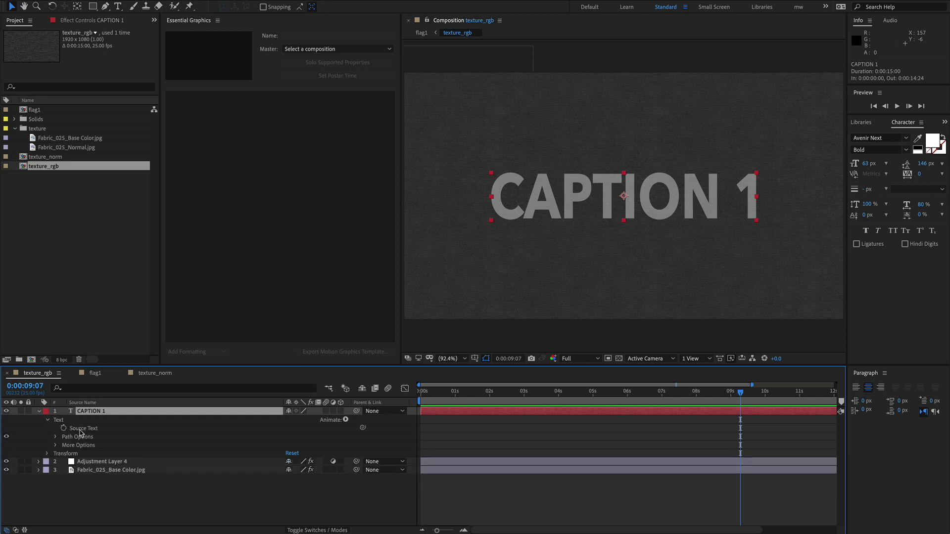
drag(79, 432, 240, 183)
click(206, 98)
text(Title)
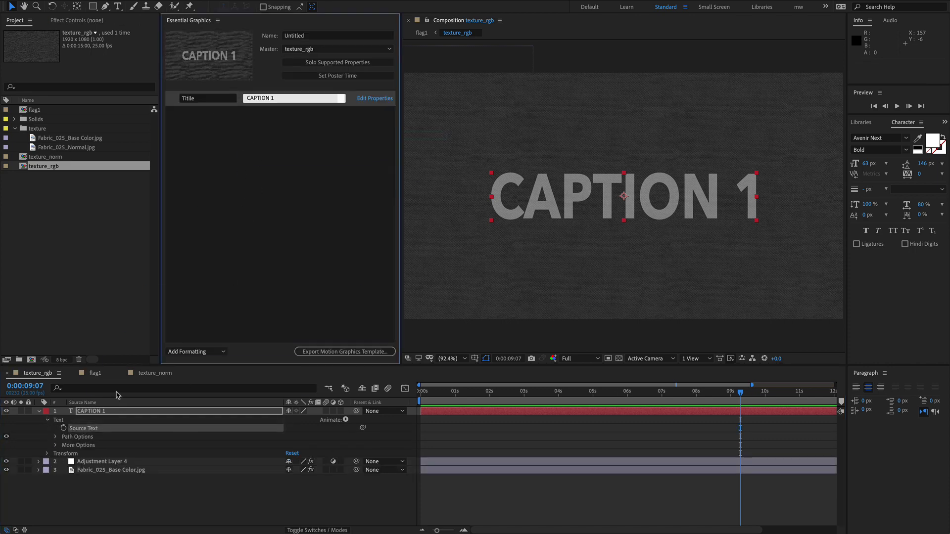
Step: In flag1, reveal the master properties of the texture_rgb layer and select its exposed caption text property
click(95, 374)
click(99, 495)
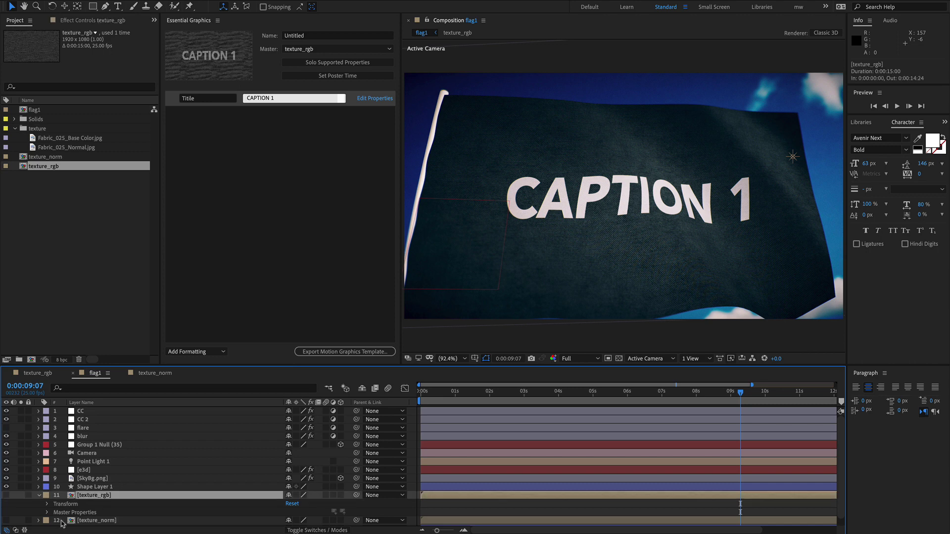
click(47, 513)
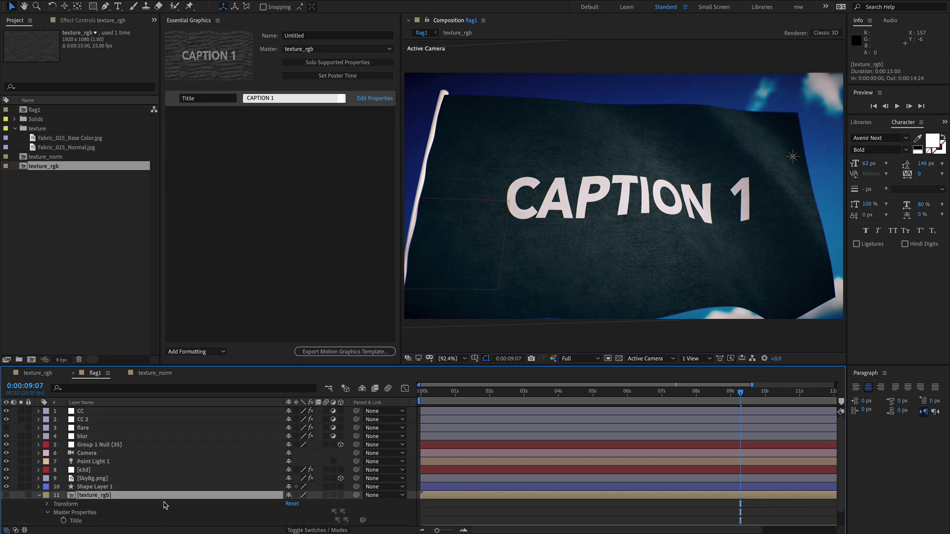
scroll(159, 475, down, 2)
click(79, 506)
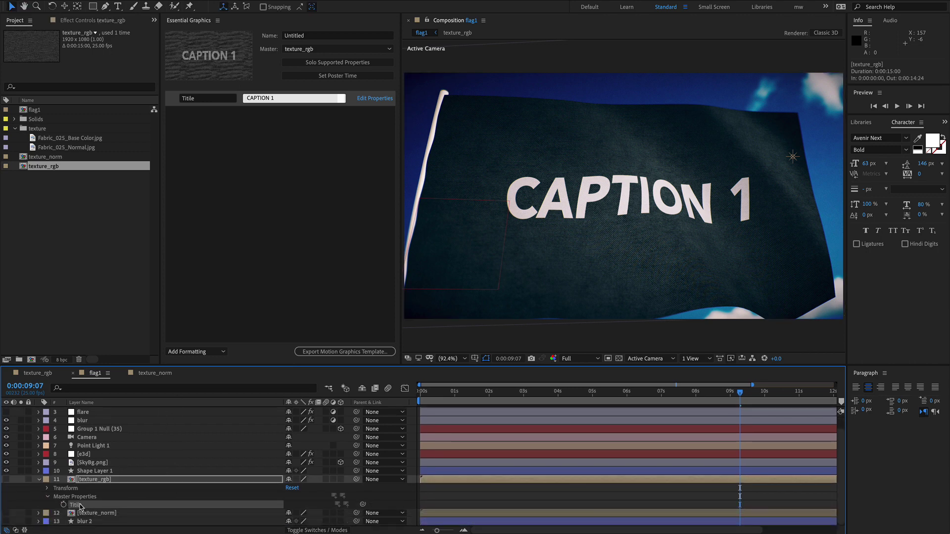
right_click(79, 505)
click(94, 510)
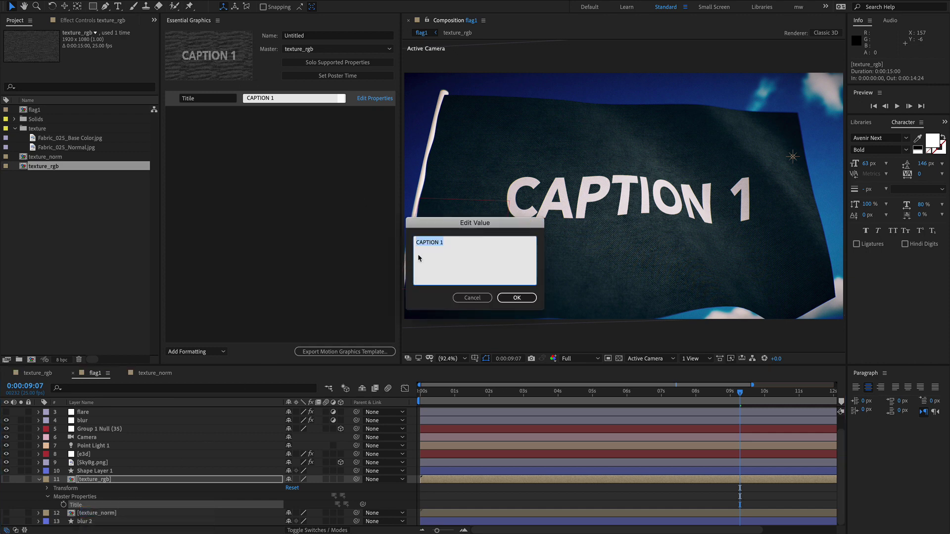
click(478, 297)
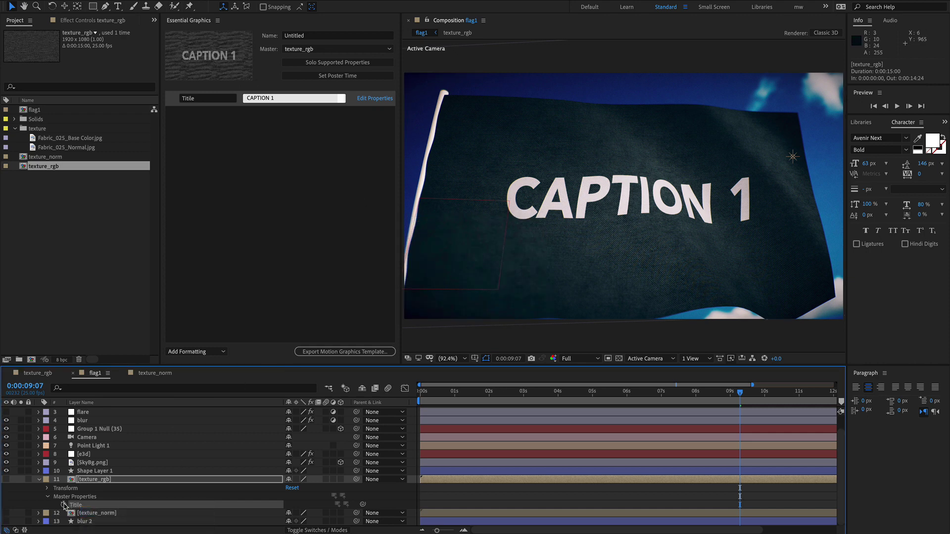
Step: Override flag1's caption with the expression "HELLO" on the exposed text property, and enlarge the composition view
alt+click(64, 505)
text("HELLO)
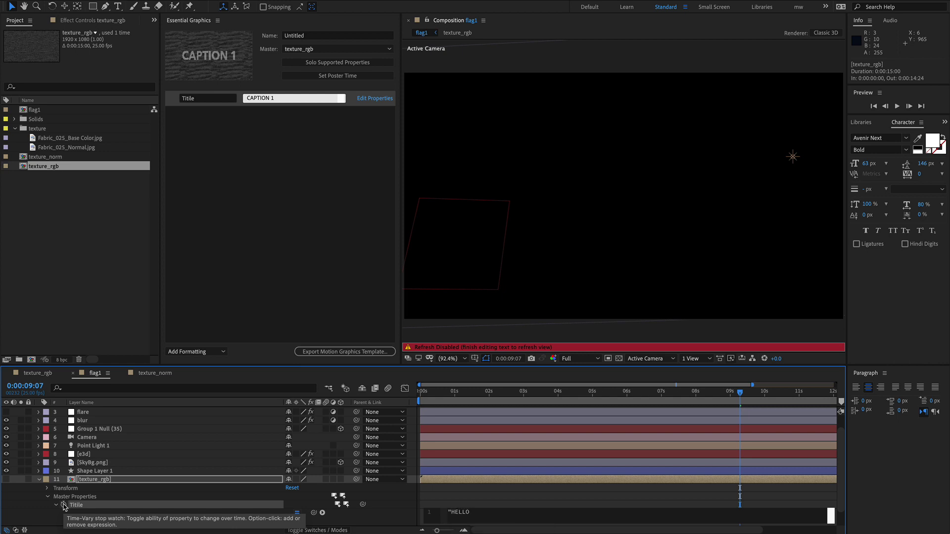
text(")
drag(401, 198, 311, 198)
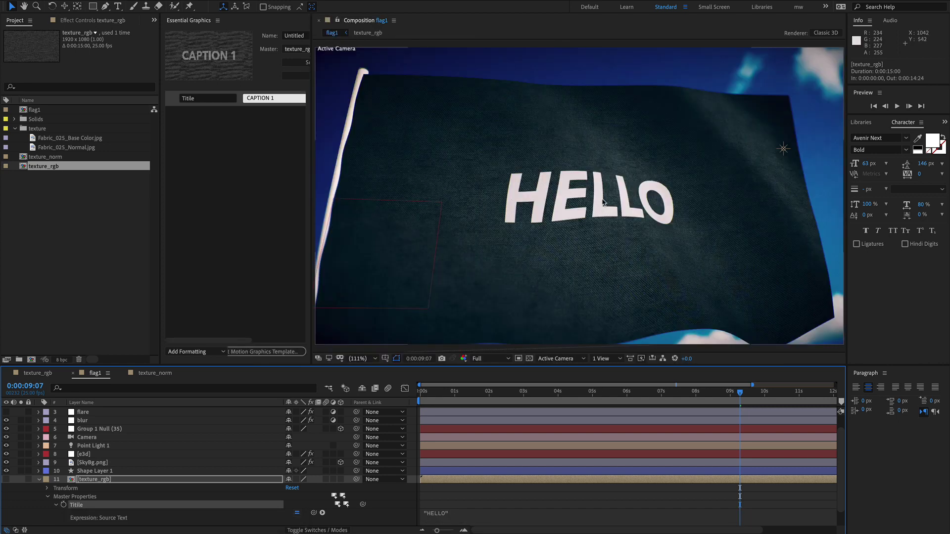
Step: Reframe flag1's camera slightly closer on the HELLO caption and the cloth
key(c)
drag(597, 218, 612, 226)
click(58, 246)
Step: Duplicate the flag1 composition as flag2 and open the copy
click(35, 110)
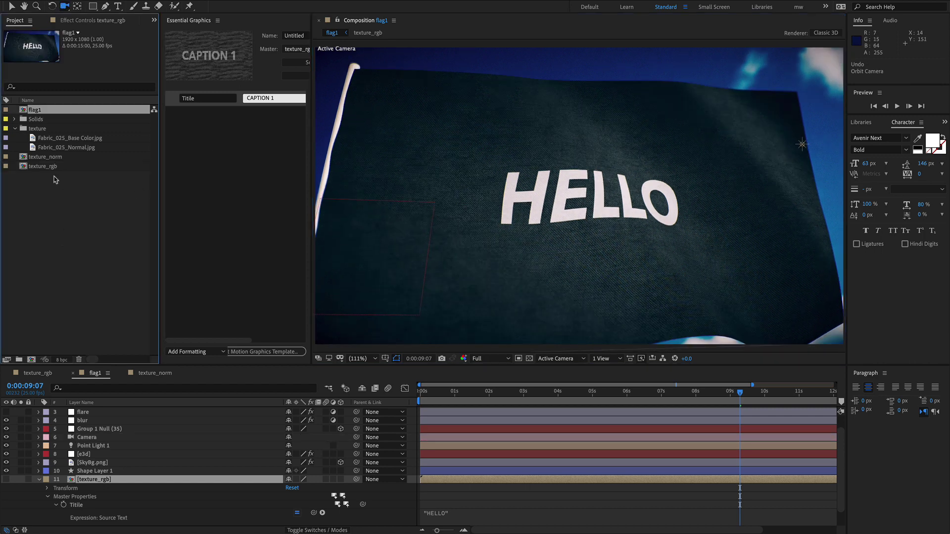
key(ctrl+d)
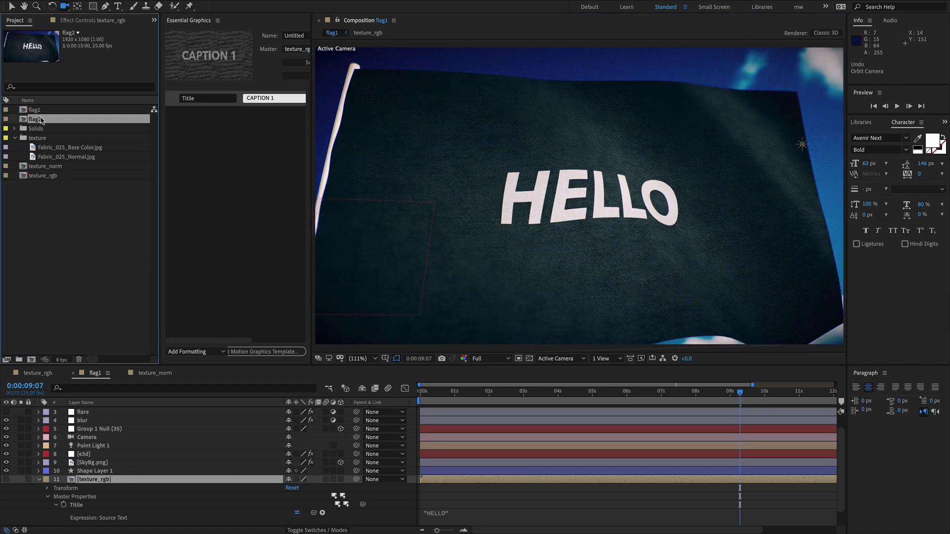
double_click(36, 122)
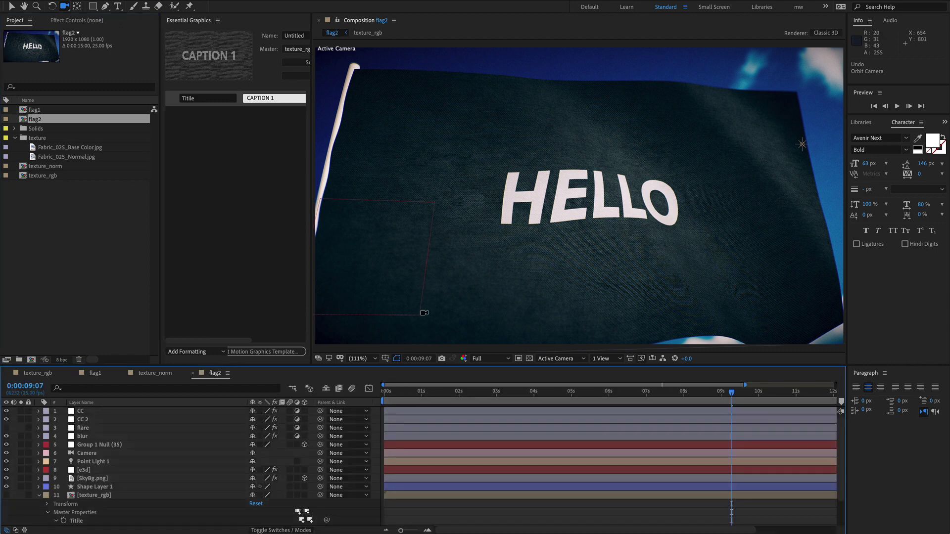
Step: Change the caption expression on flag2's texture_rgb layer to "...TO YOU!!"
scroll(419, 494, down, 1)
click(407, 501)
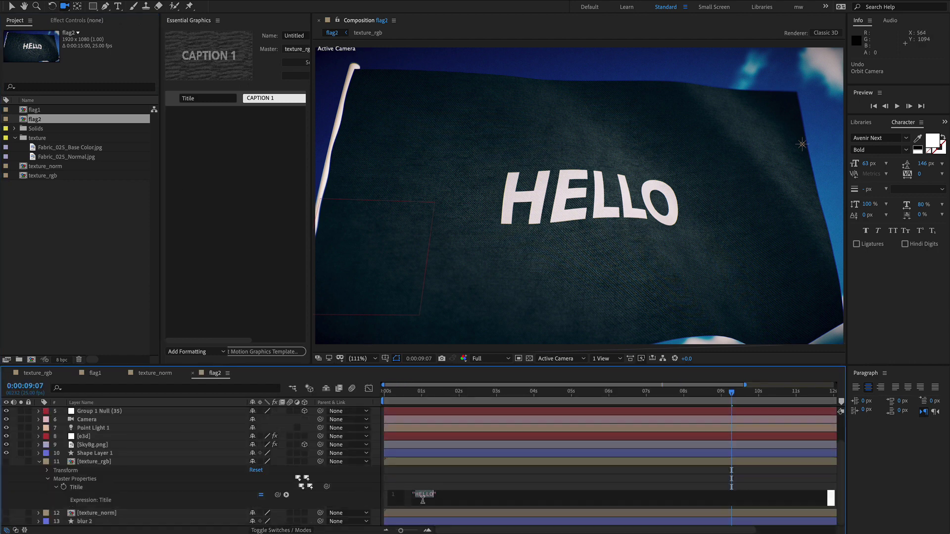
text(...TO YOU!!)
click(552, 227)
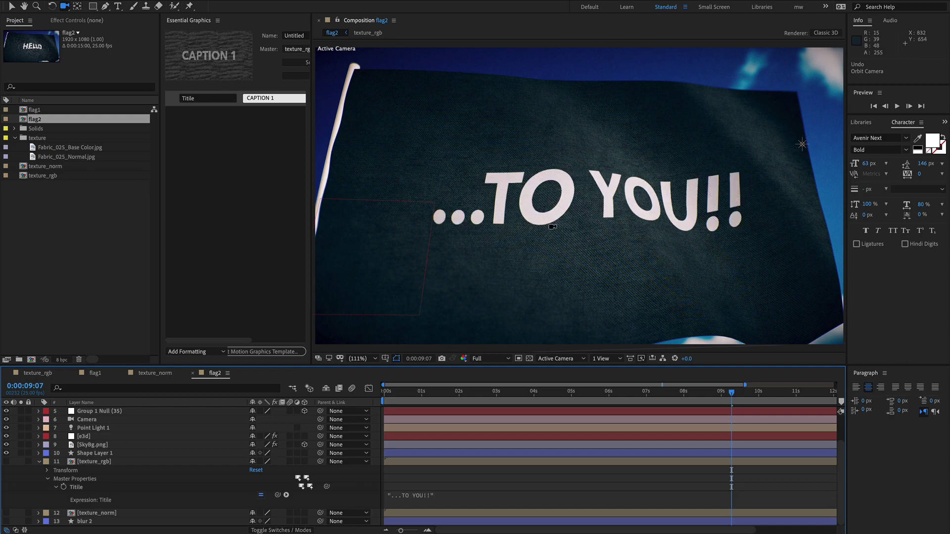
Step: Pull flag2's camera back to frame the whole flag, and shift SkyBg.png down to about 1052, -433, 2022
mouse_move(559, 217)
mouse_down()
mouse_move(563, 228)
mouse_move(547, 212)
mouse_up()
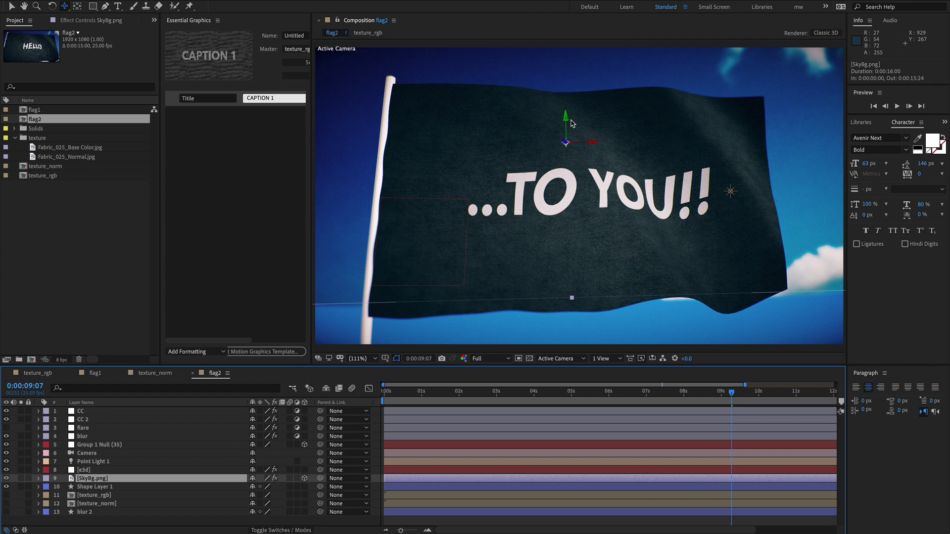
key(v)
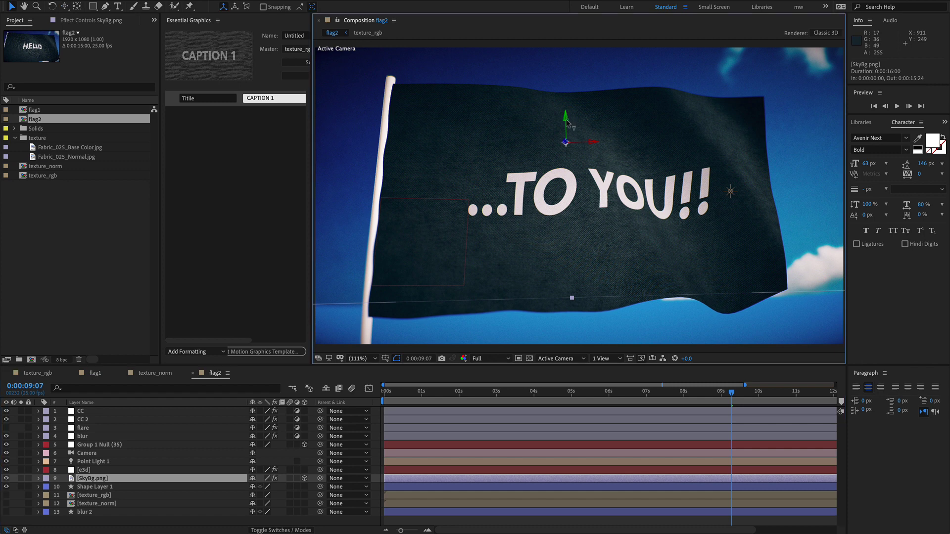
drag(567, 121, 581, 263)
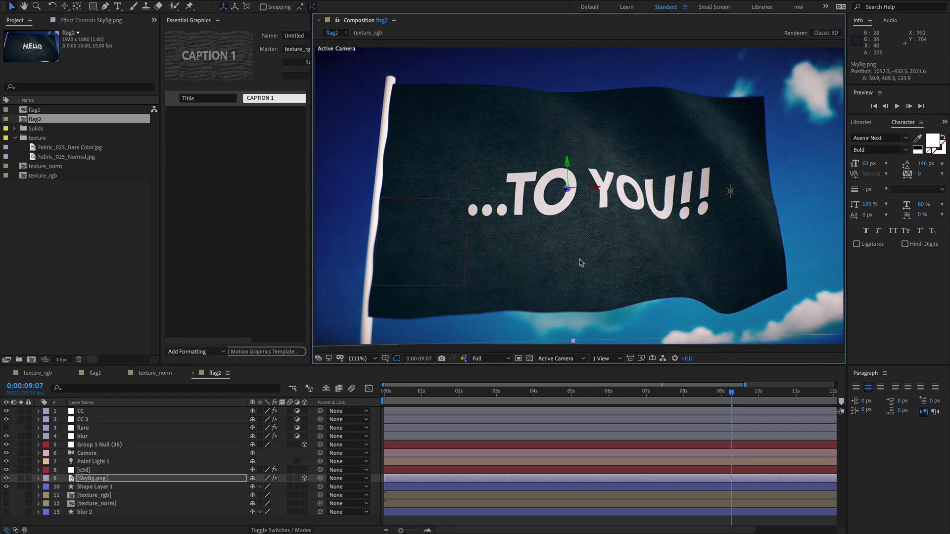
Step: Reopen flag1, try a small camera orbit, and switch between flag1 and flag2 to compare their framing
double_click(44, 111)
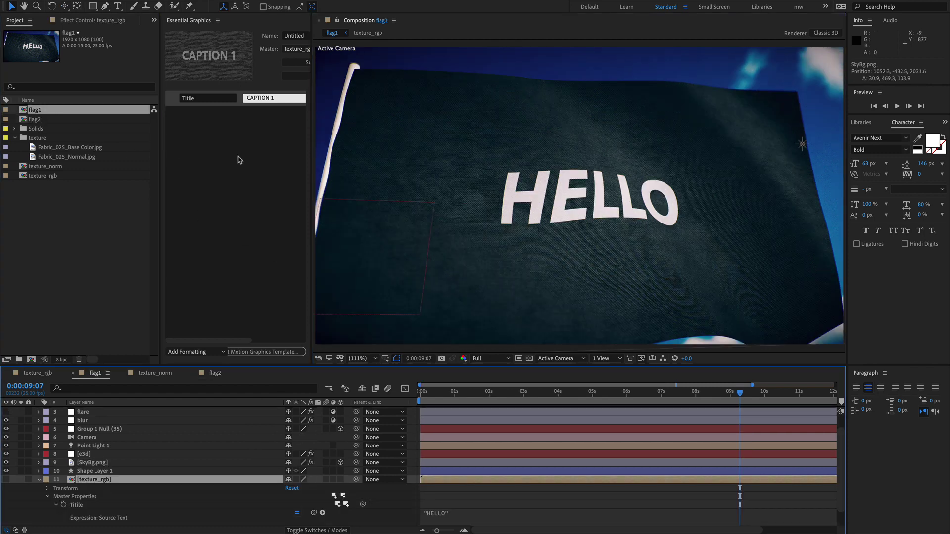
key(c)
drag(601, 175, 630, 192)
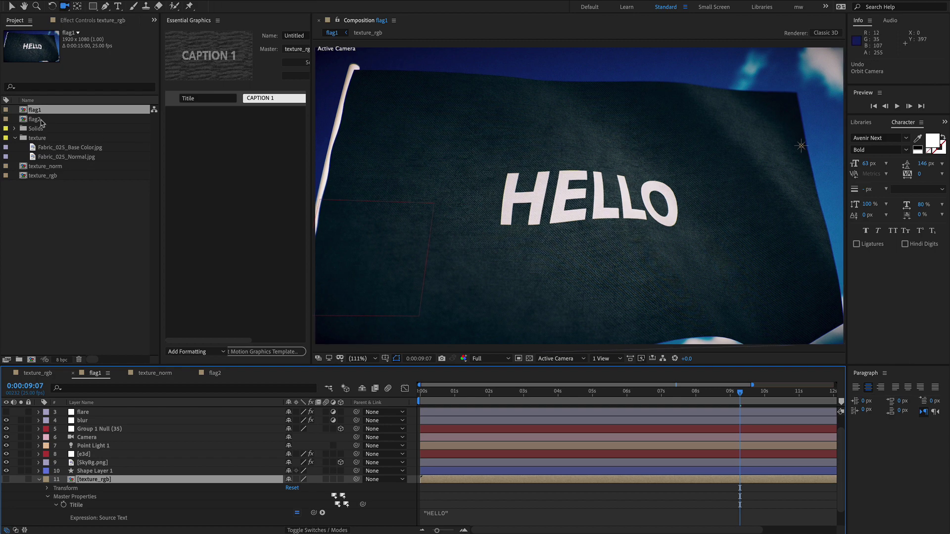
double_click(43, 120)
double_click(44, 109)
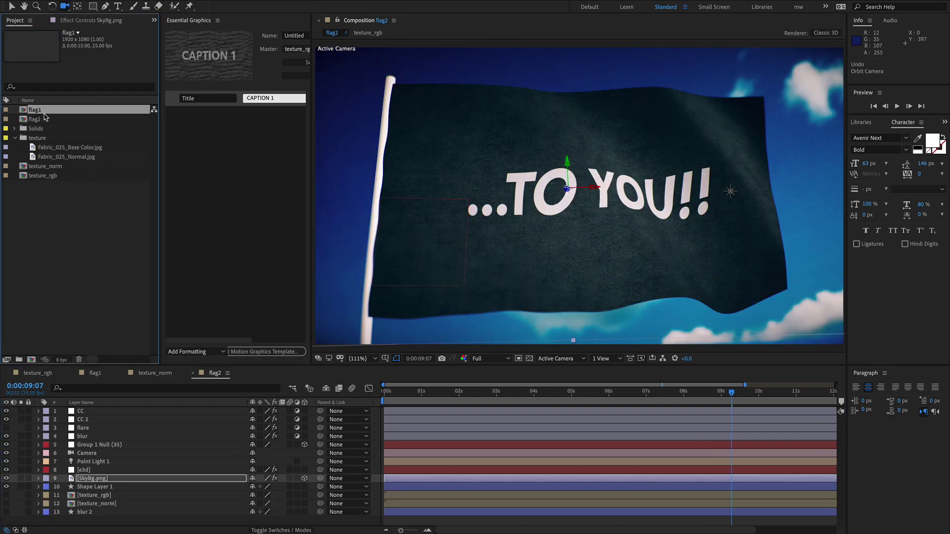